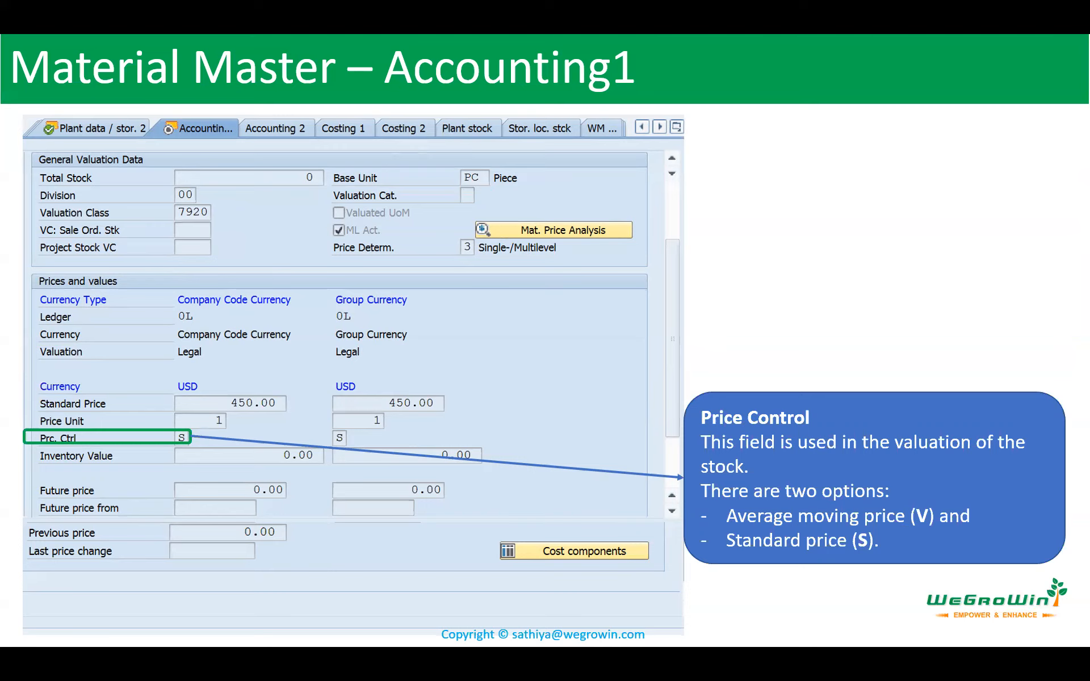
Leave the slide show, switch to the Book1 workbook in Excel and enter FY in cell B102.
key(Escape)
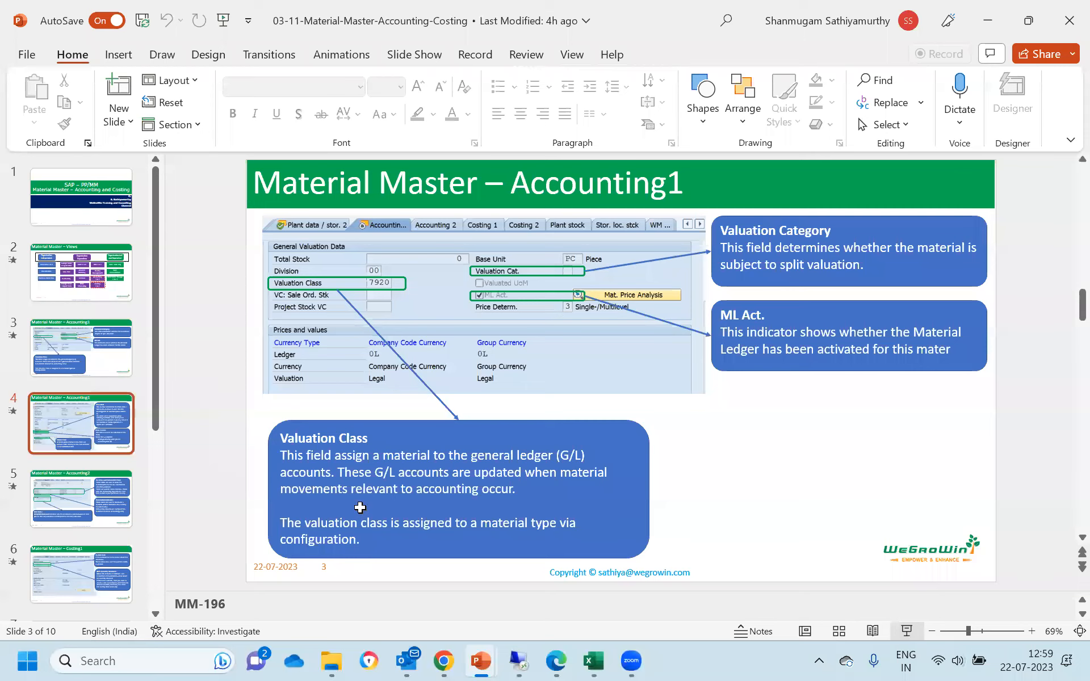
key(alt+Tab)
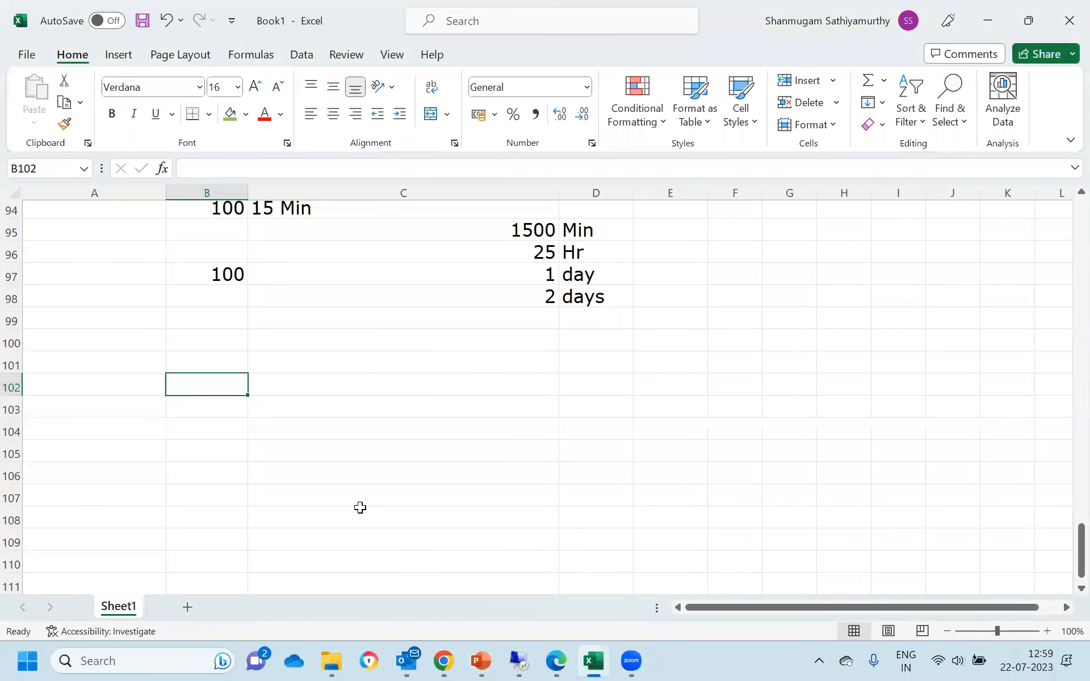
text(FY)
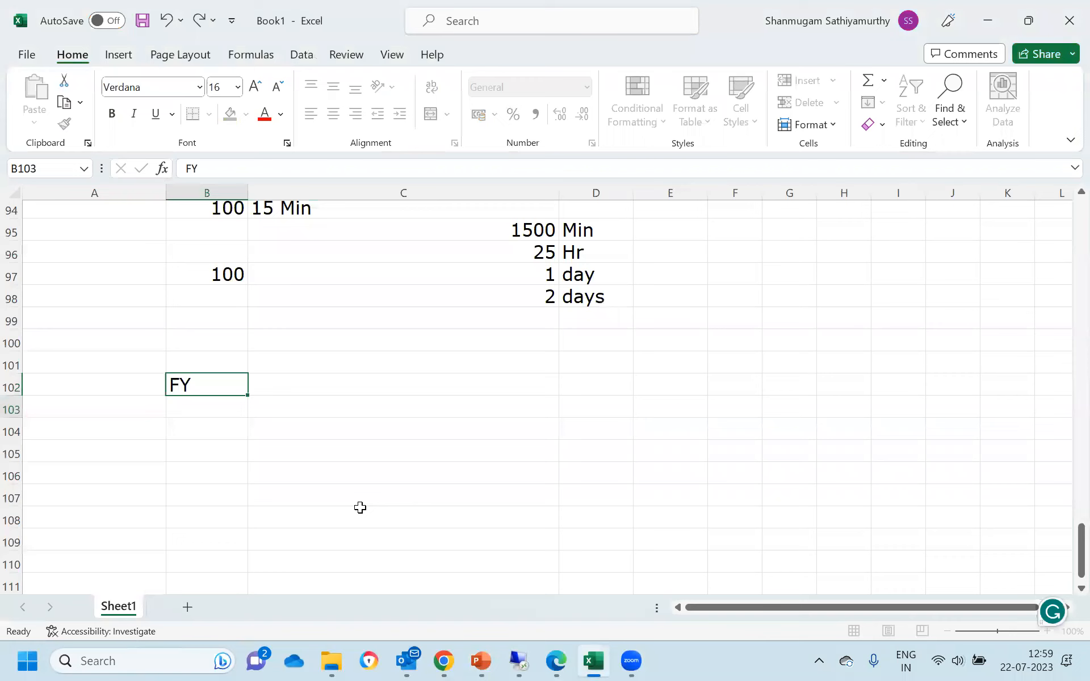
key(Tab)
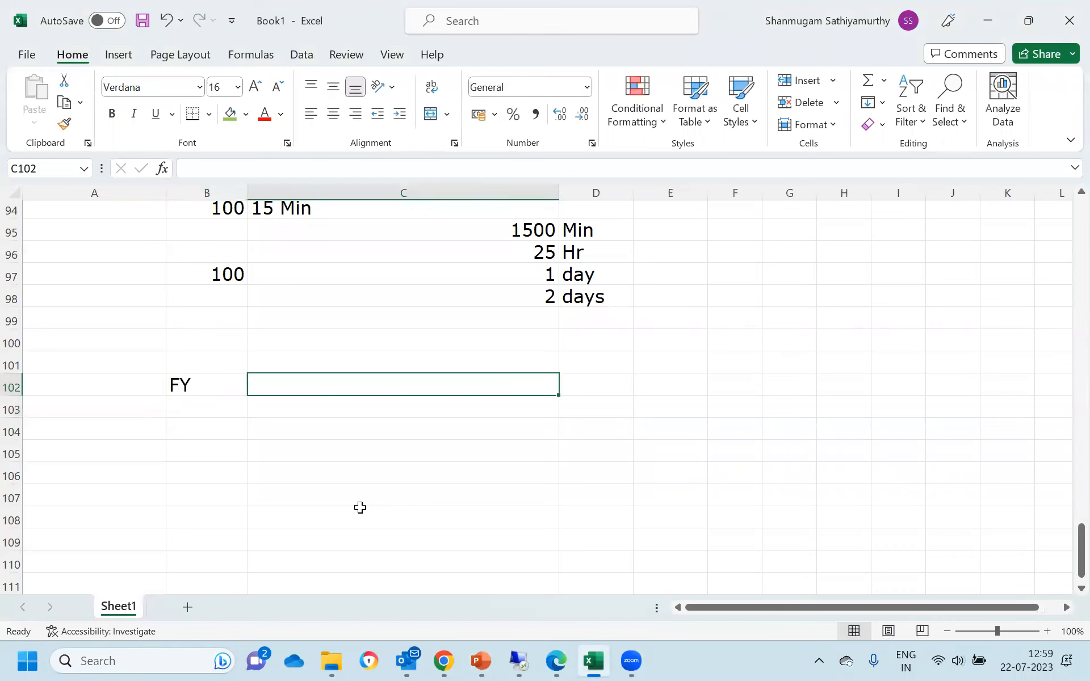
Enter the price 100 in cell C102 and its currency USD in cell D102.
text(100)
key(ctrl+Return)
text(IN)
key(BackSpace)
key(BackSpace)
text(USD)
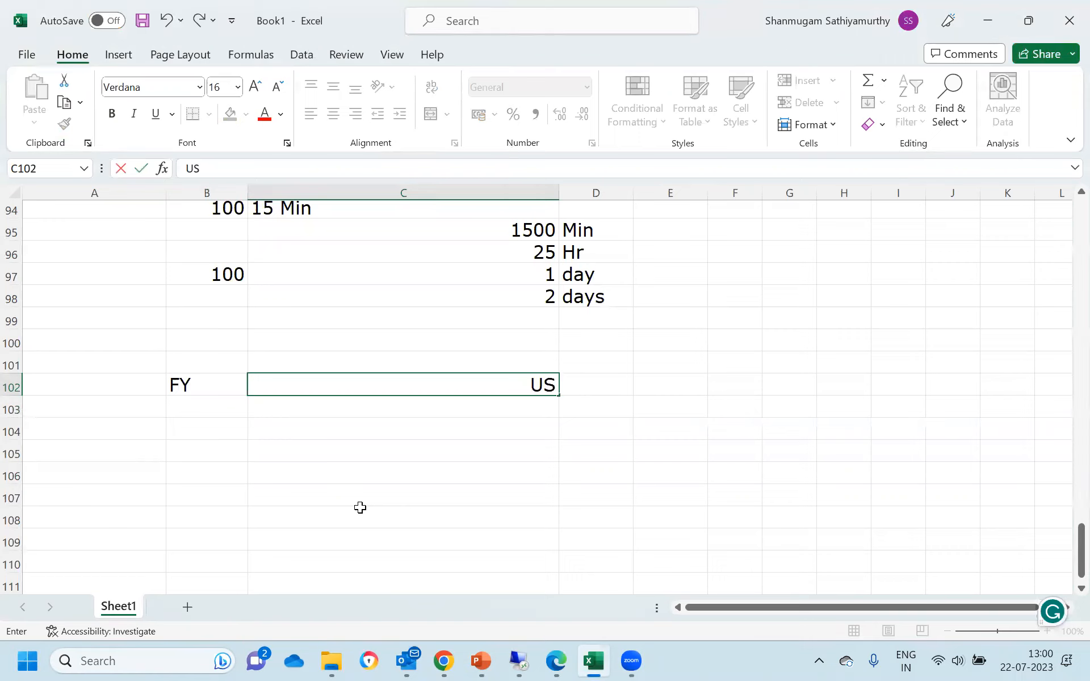
key(BackSpace)
key(BackSpace)
key(BackSpace)
text(100)
key(Tab)
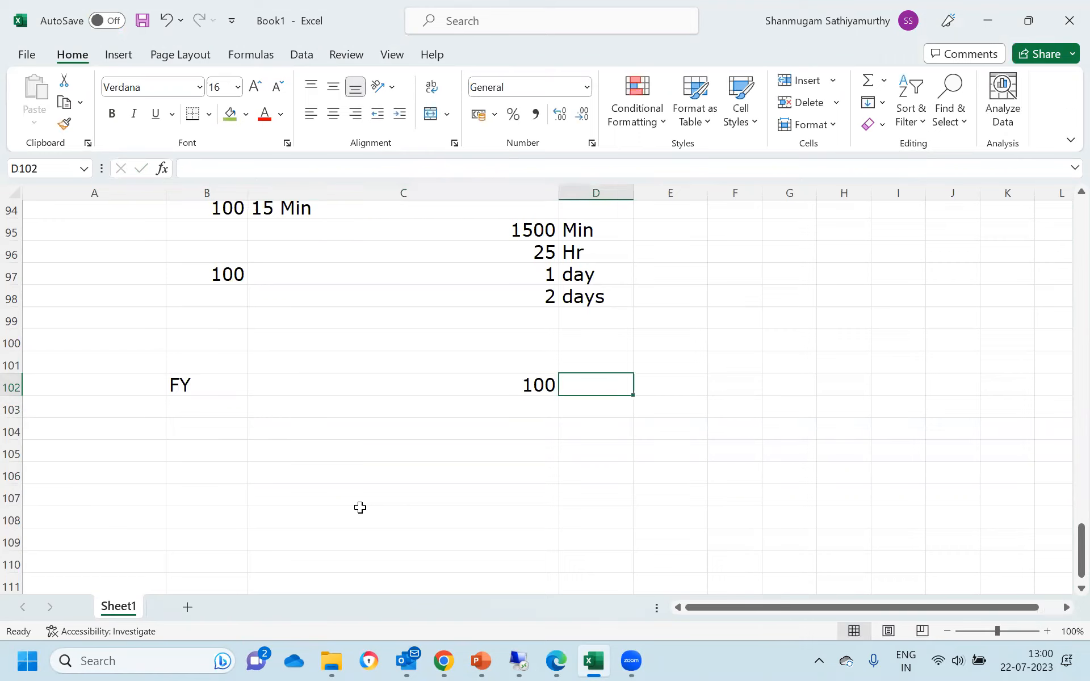
text(USD)
key(Return)
Enter the prices 101, 103 and 99 in cells E102 to E104, beside the USD price.
key(Left)
key(Left)
key(Up)
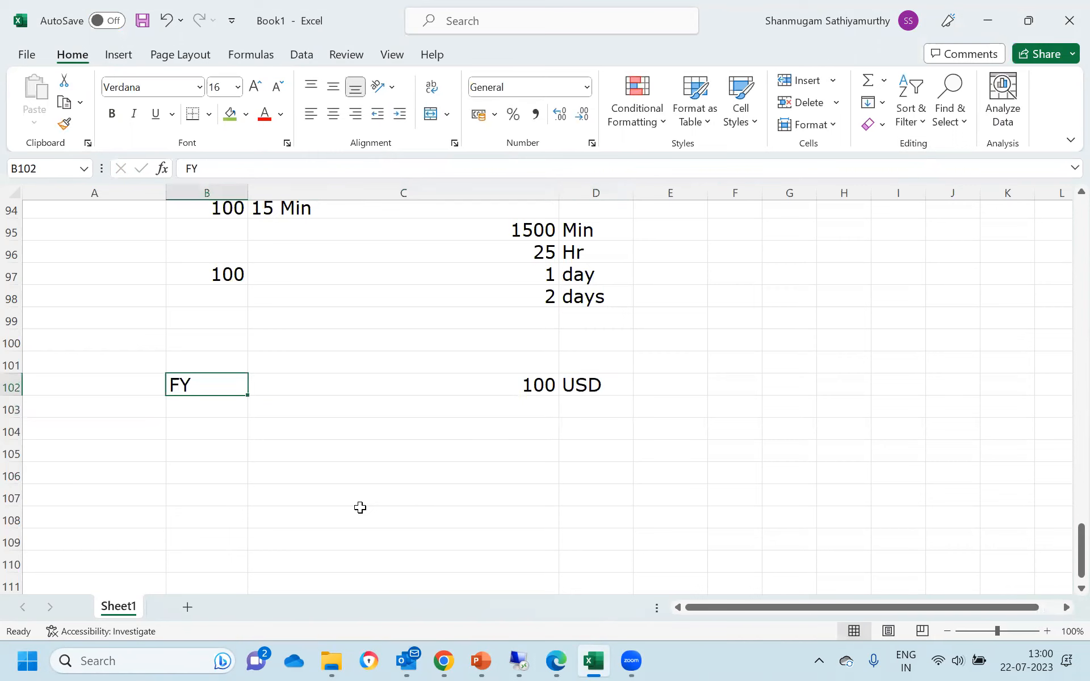
key(Right)
key(Right)
key(Right)
text(1)
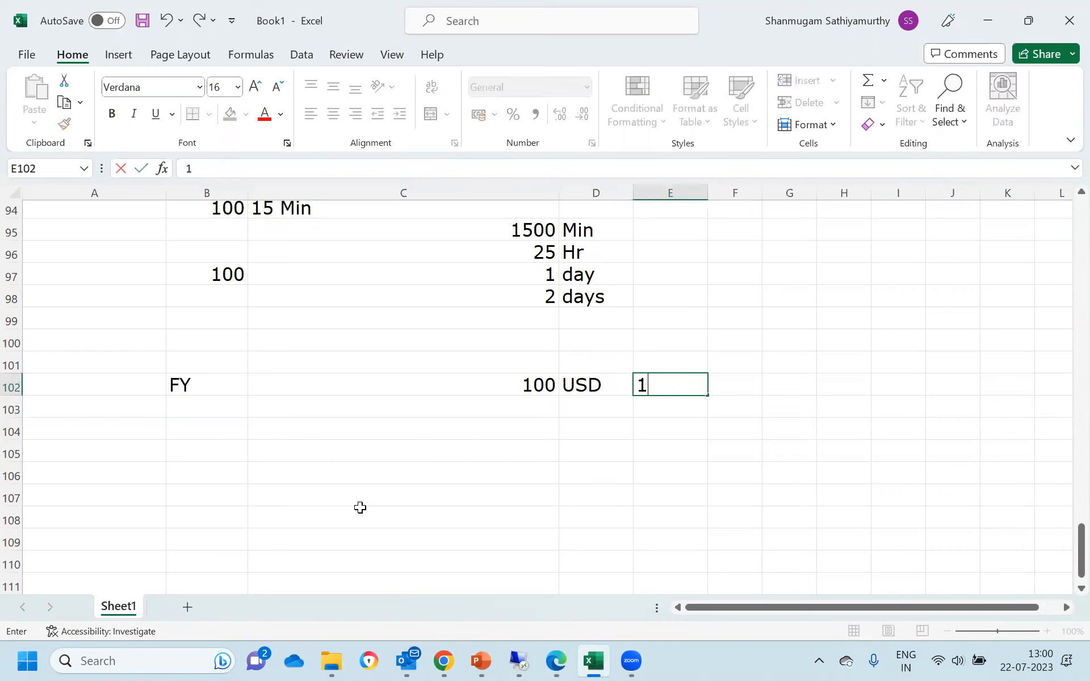
text(01)
key(Return)
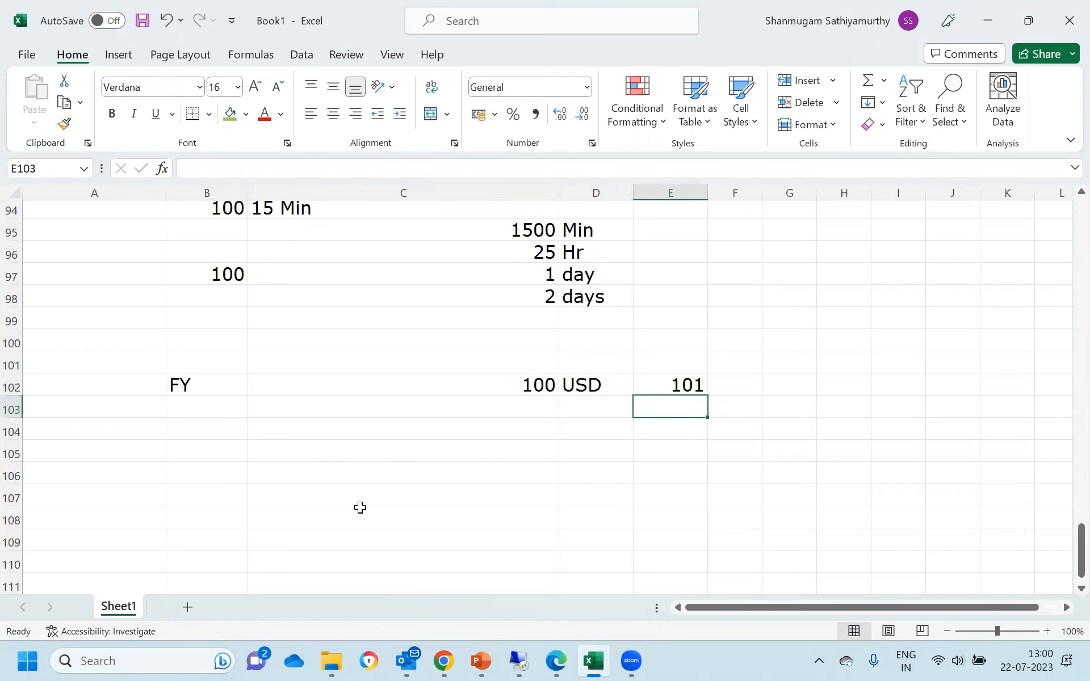
text(103)
key(Return)
text(99)
key(Return)
Calculate the average of E102:E104 in cell E105 with the AVERAGE function.
key(Up)
key(Down)
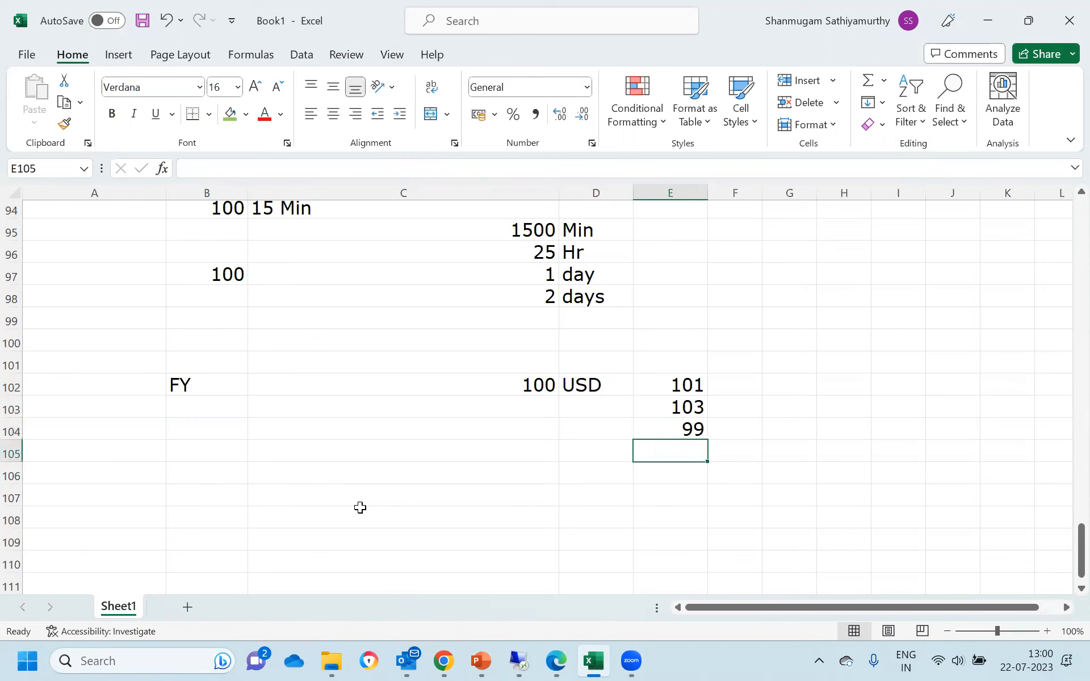
text(=average)
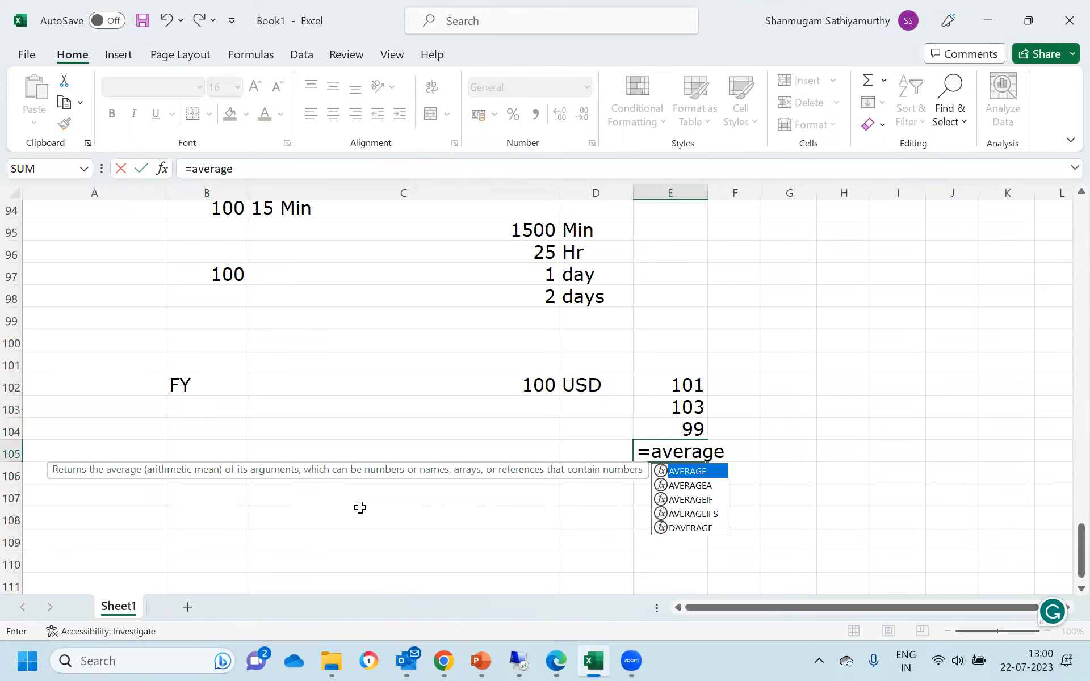
text(()
key(Up)
key(shift+Up)
key(shift+Up)
text())
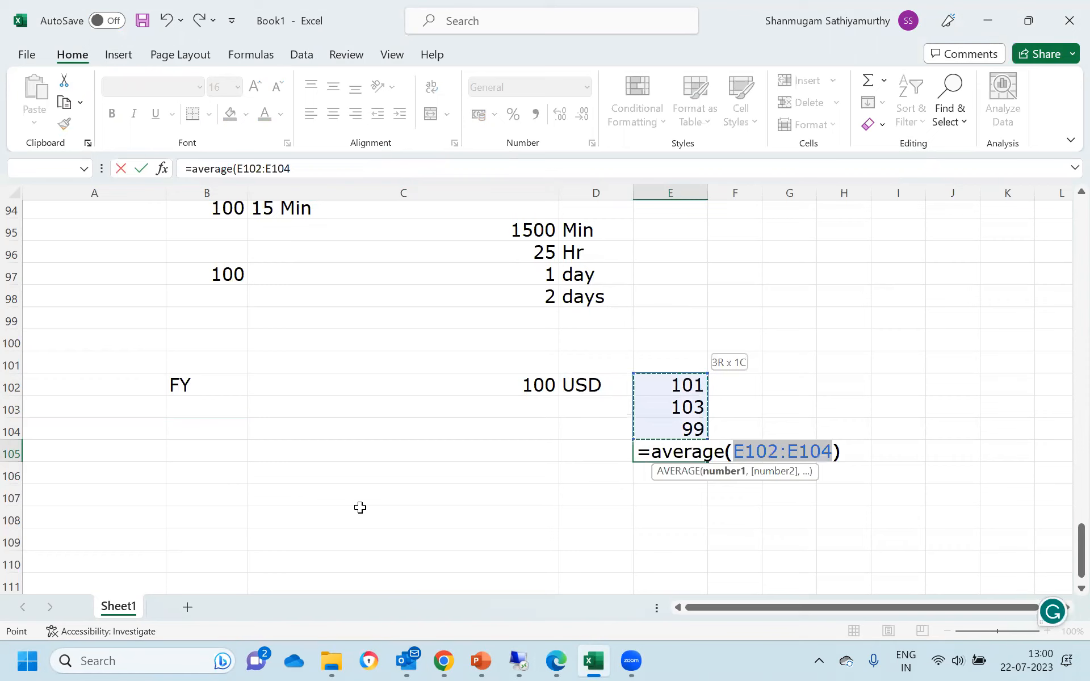
key(Return)
Enter the label S in cell C101, above the 100 USD price.
key(Up)
key(Right)
key(Left)
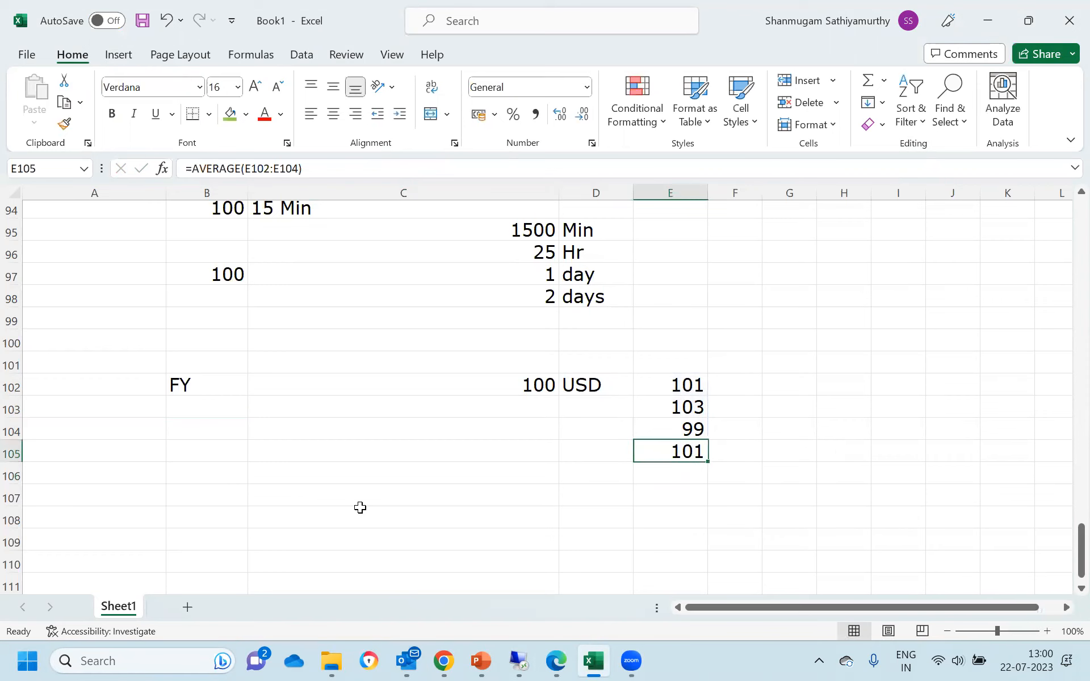
key(Left)
key(Left)
key(Up)
key(Up)
key(Up)
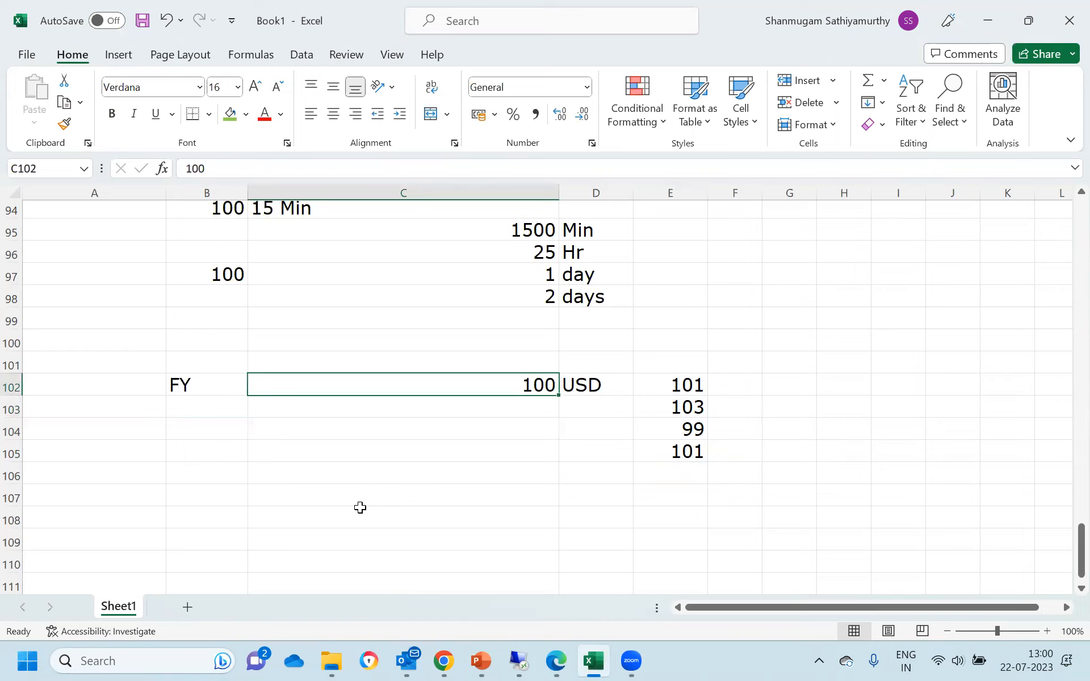
key(Up)
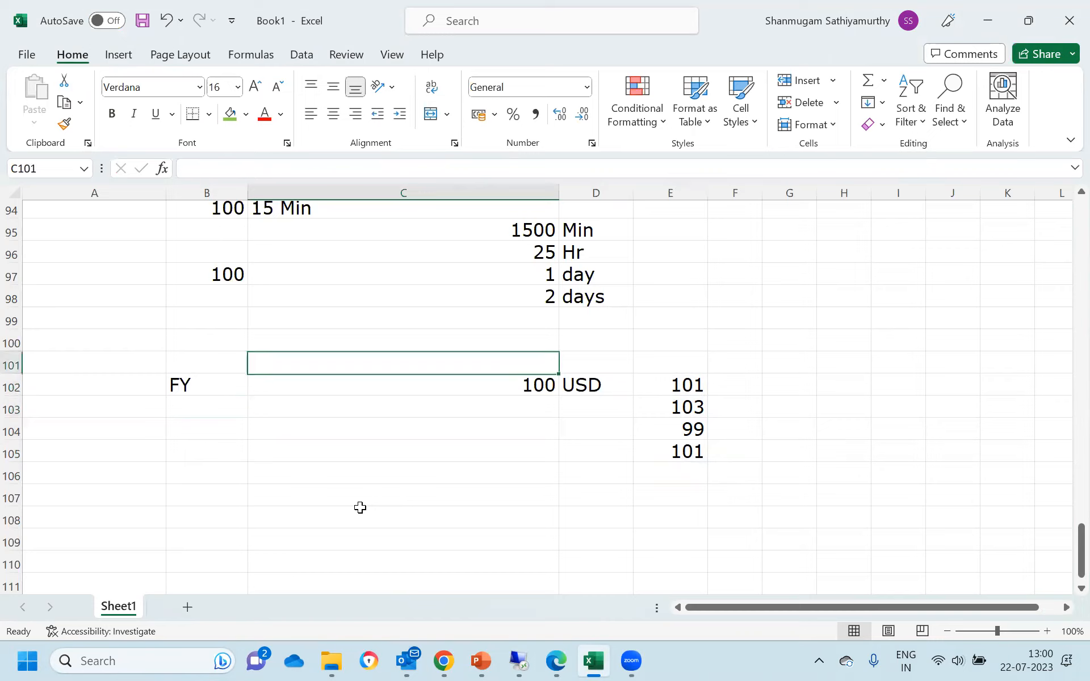
text(S)
key(Return)
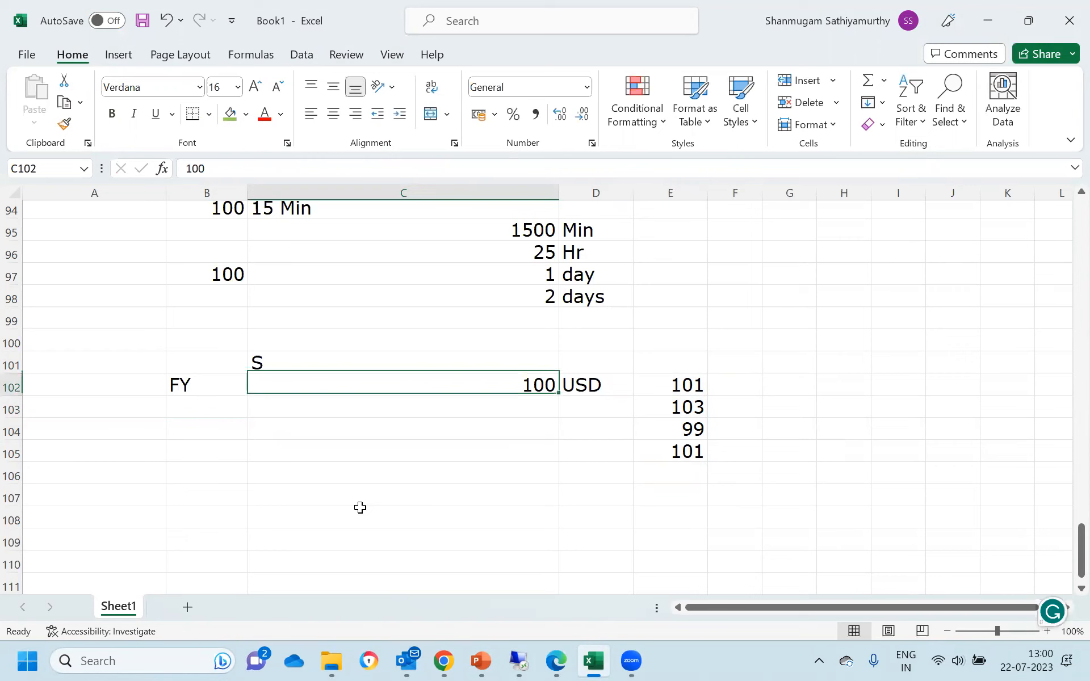
Fill the range C101:D102 with green.
key(Up)
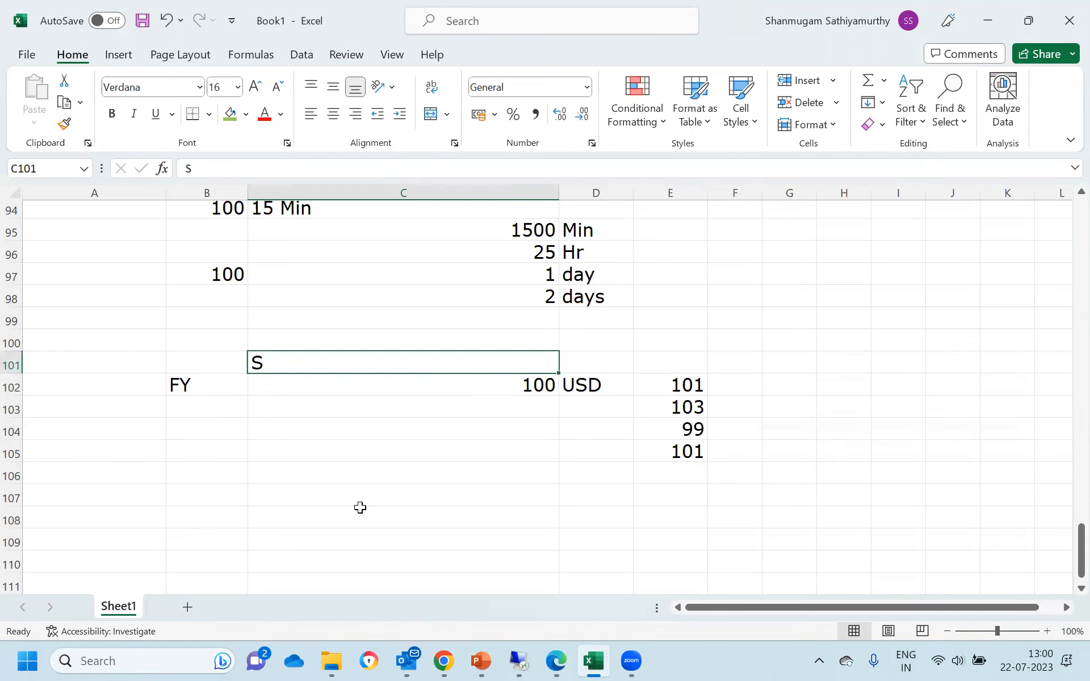
key(Down)
key(Up)
key(shift+Down)
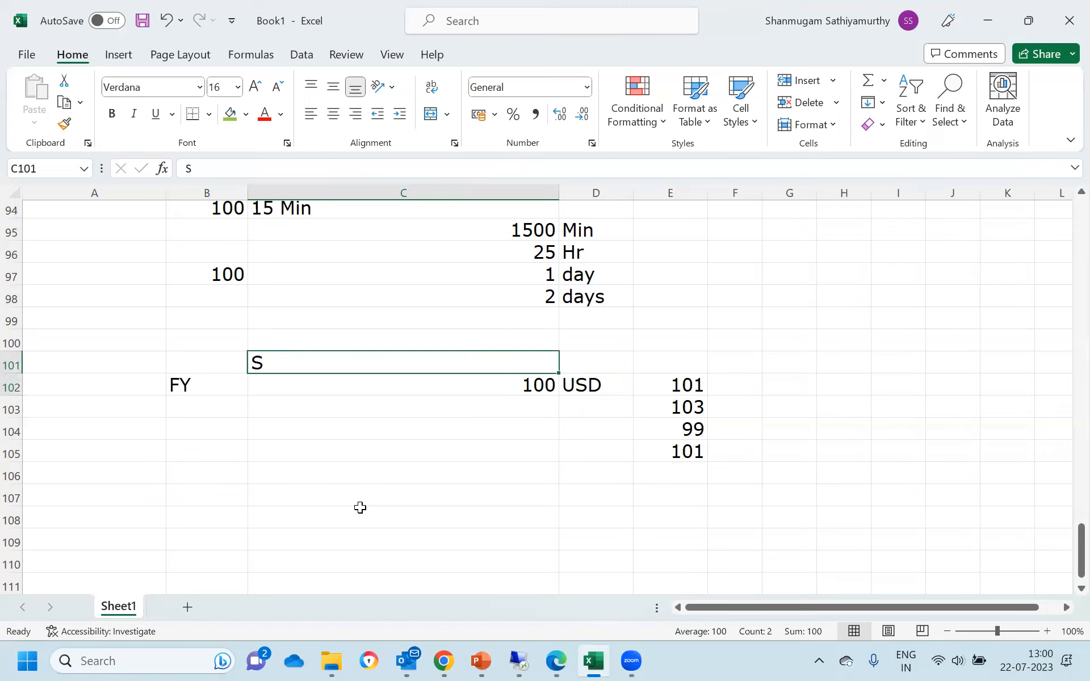
key(shift+Right)
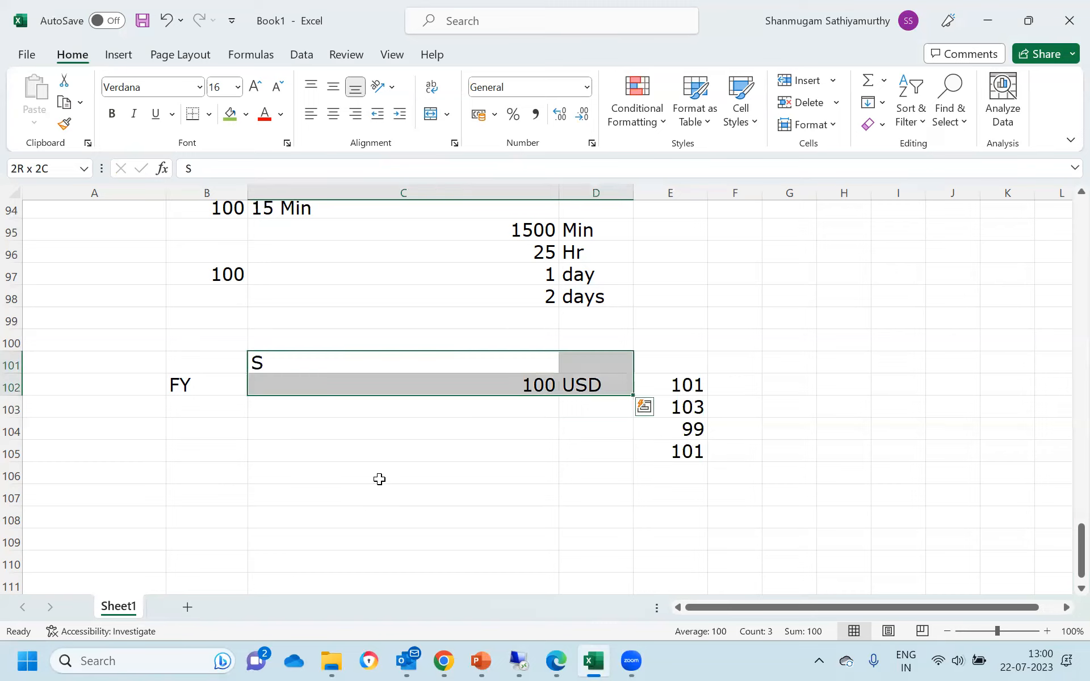
click(229, 115)
Enter the heading Actual in cell E101, above the list of prices.
key(Right)
key(Right)
key(Right)
key(Left)
text(Actual)
key(Return)
key(Left)
key(Left)
key(Left)
key(Up)
key(Right)
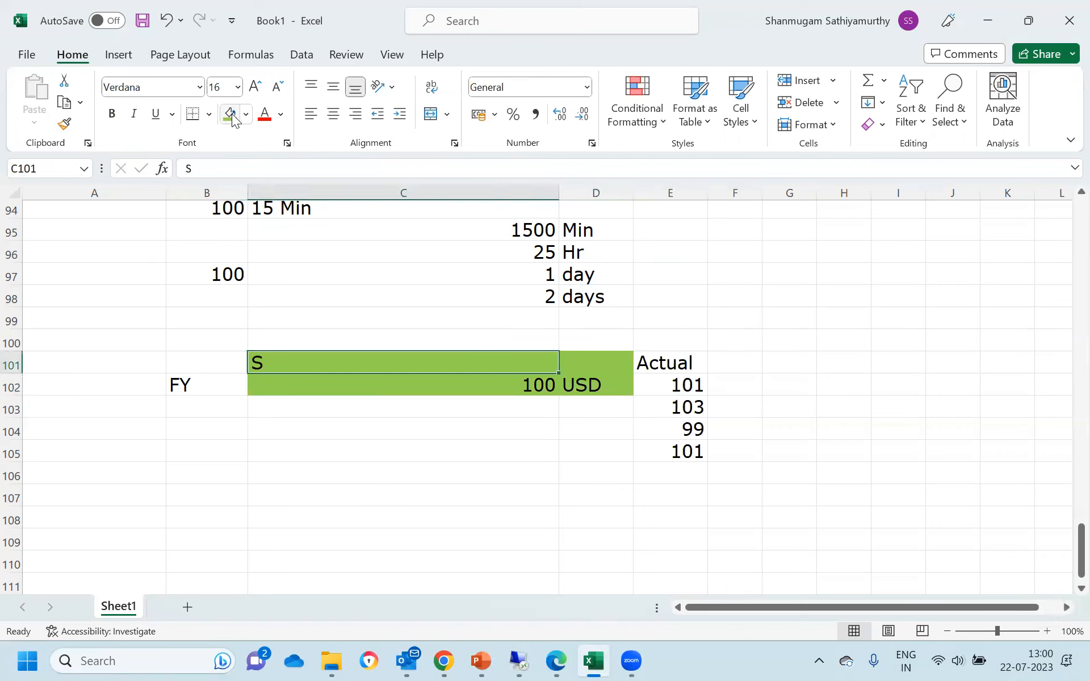
key(shift+Down)
key(shift+Right)
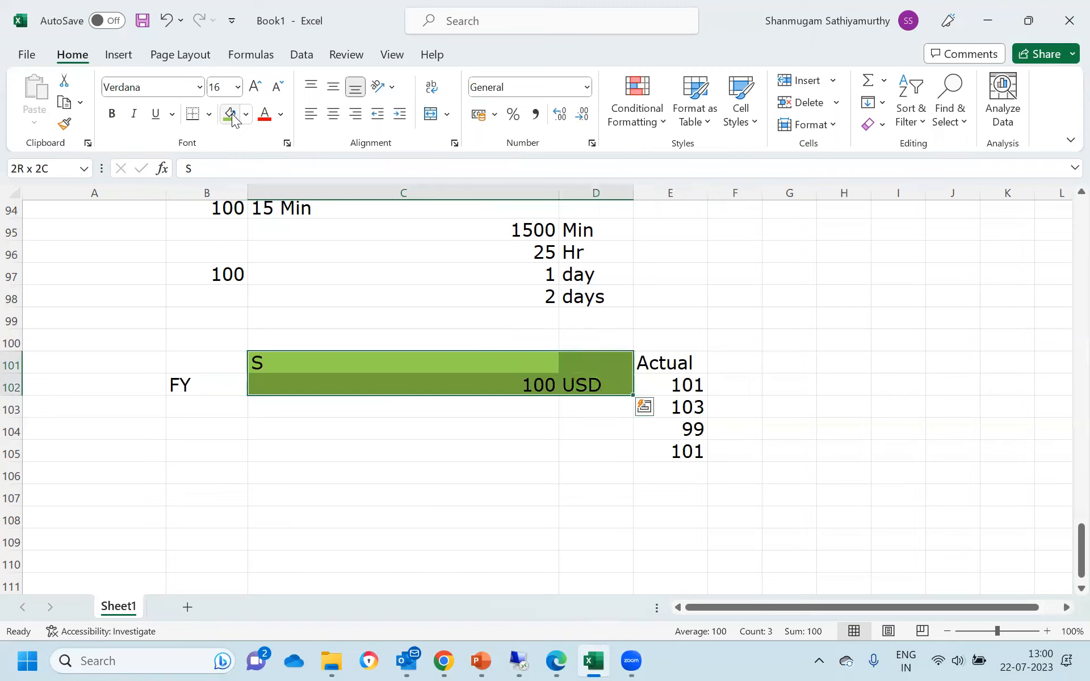
key(Left)
key(Right)
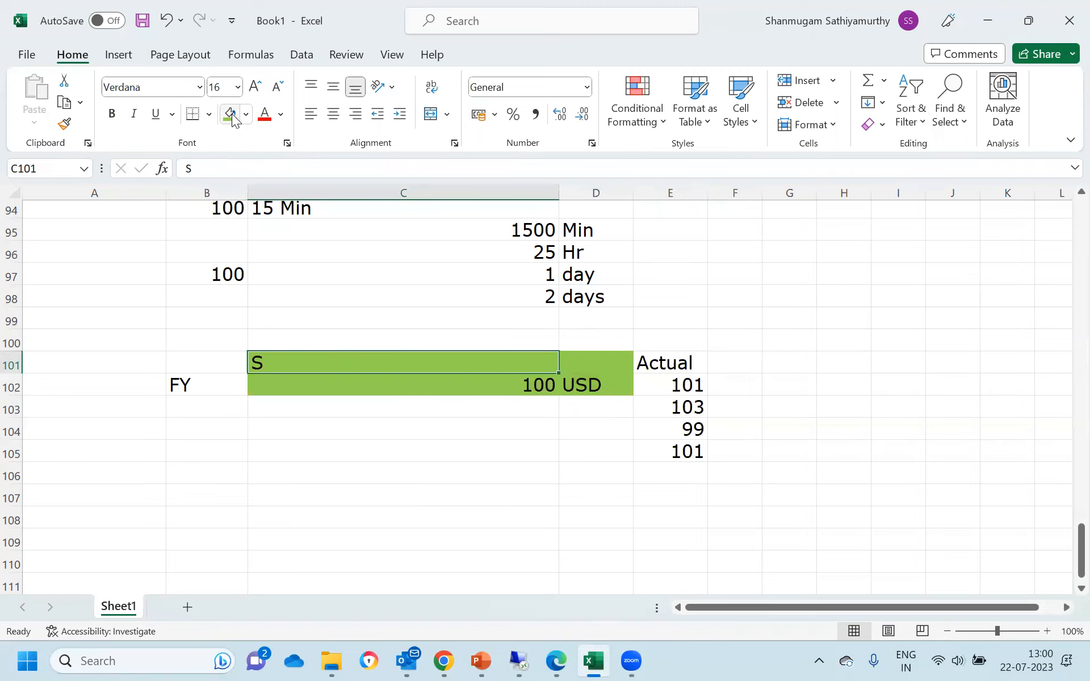
Enter the label V in cell C106, below the standard price block.
key(Down)
key(Down)
key(Down)
key(Down)
key(Down)
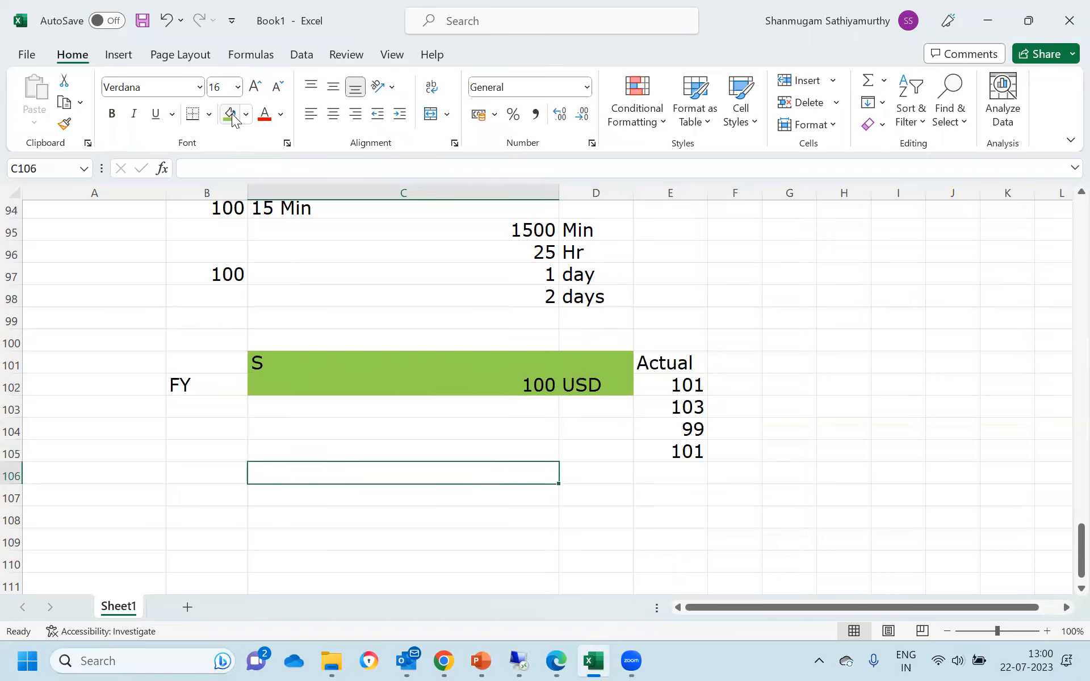
text(V)
key(Return)
key(Up)
key(Down)
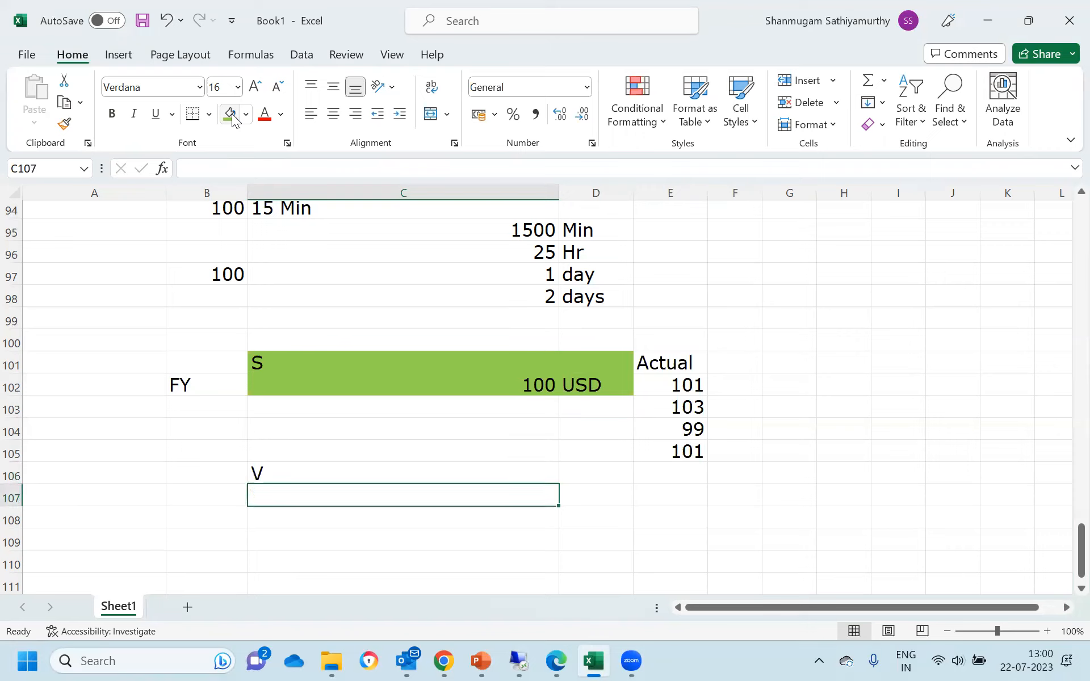
Enter the purchase price 101 in cell C107 and the quantity 5 in cell D107.
text(1)
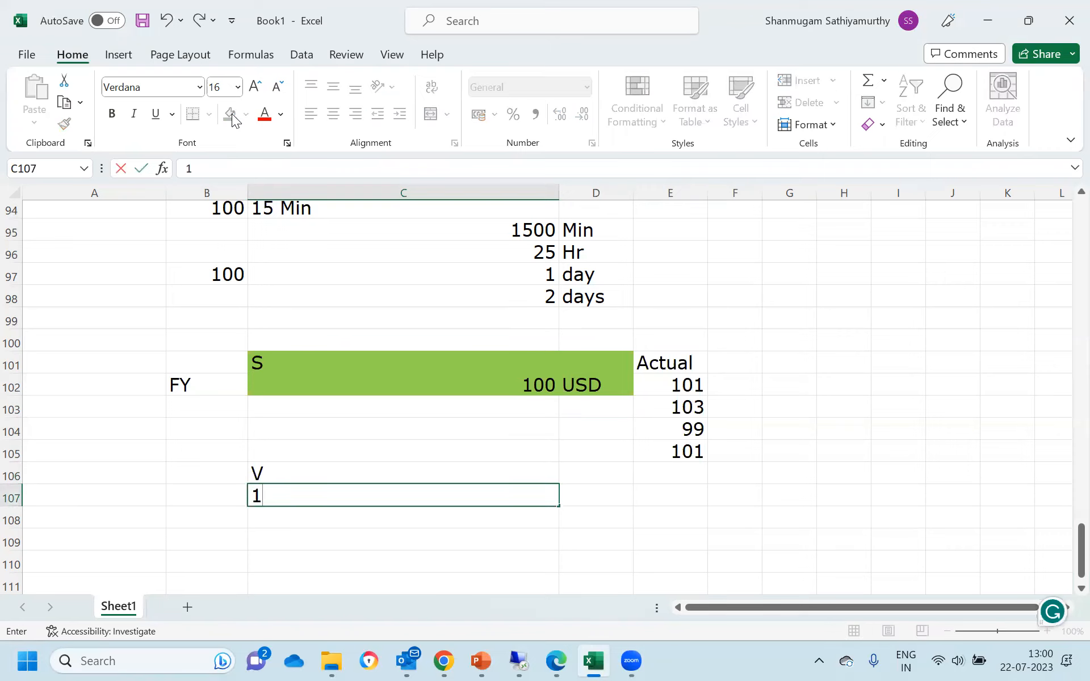
text(01)
key(Return)
key(Up)
key(Right)
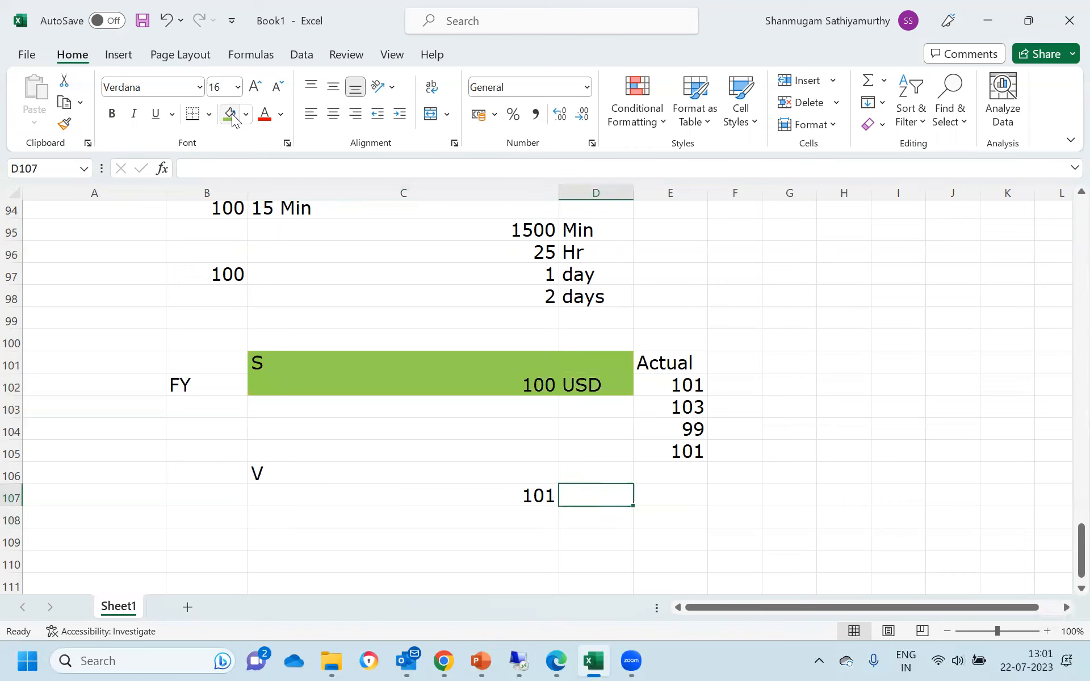
text(5)
key(Return)
Calculate the total value in cell E107 with the formula =C107*D107.
key(Up)
key(Right)
text(=)
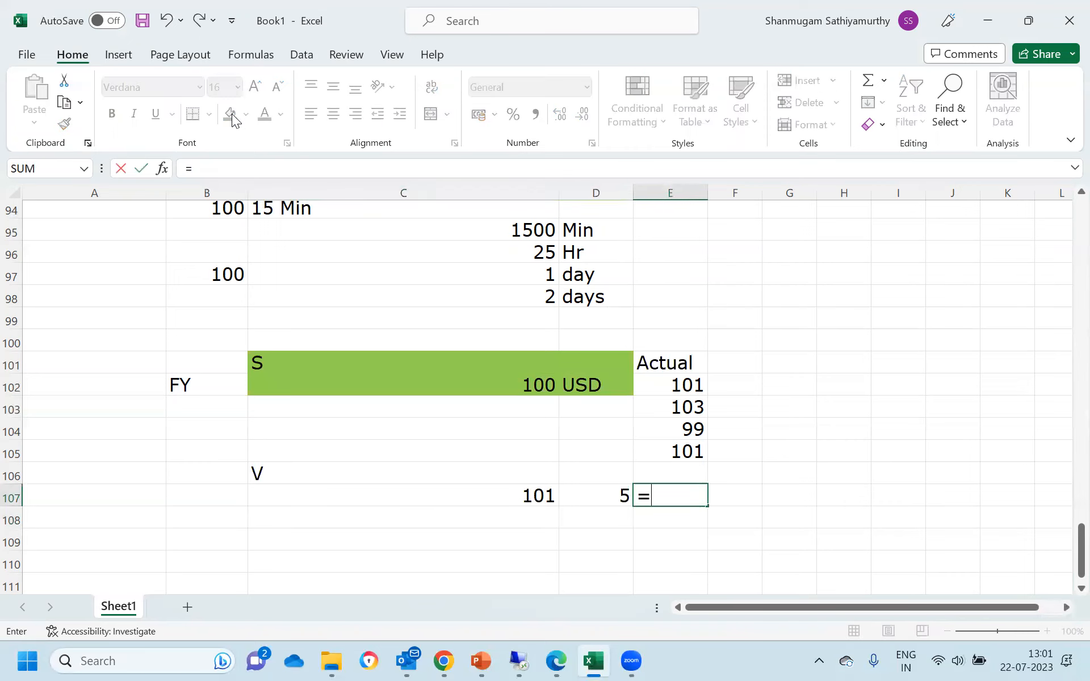
key(Left)
key(Left)
text(*)
key(Left)
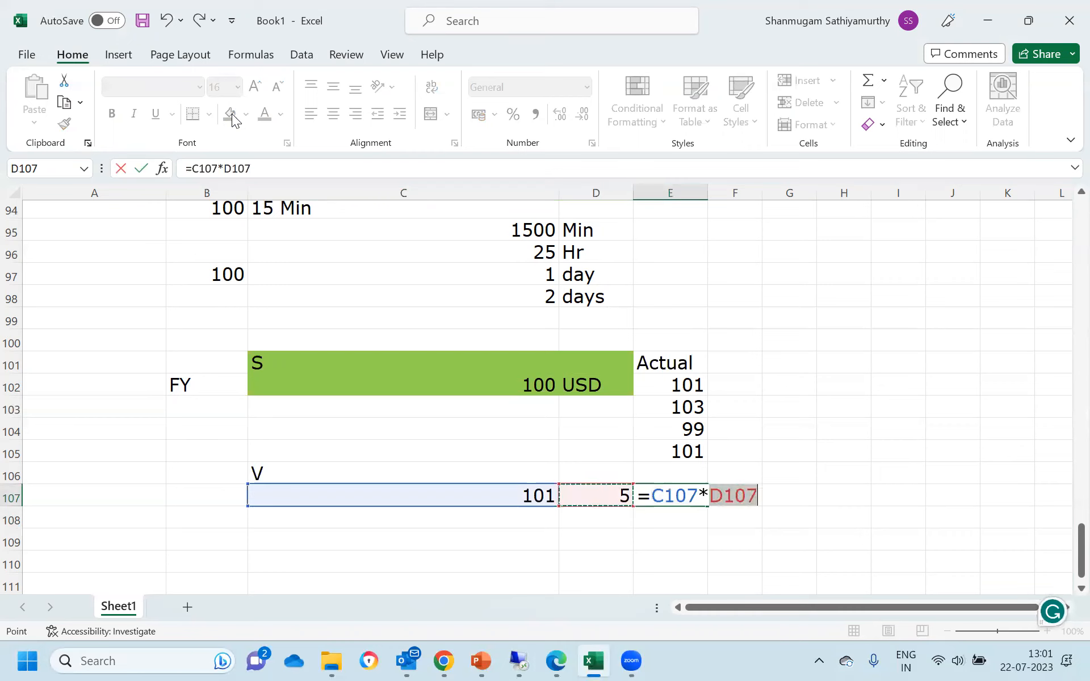
key(Return)
Calculate the price per unit in cell F107 by dividing the value in E107 by the quantity in D107.
key(Up)
key(Right)
text(=)
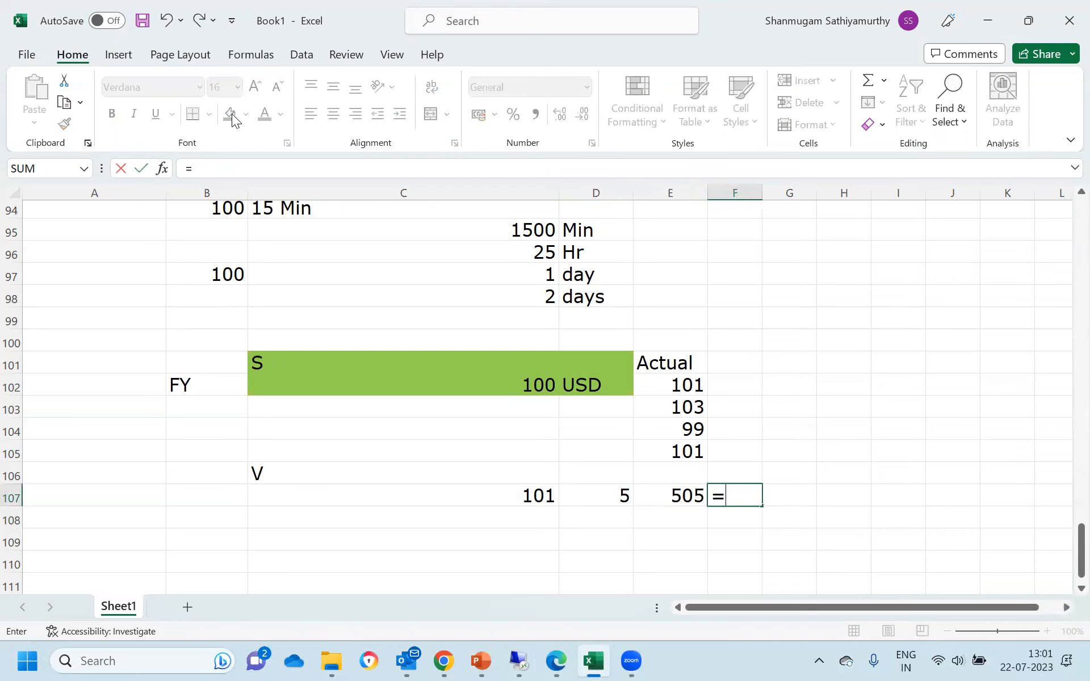
key(Left)
text(/)
key(Left)
key(Left)
key(Return)
Add the headings Pr/Unit in F106, Value in E106 and Qnty in D106 above the calculation row.
key(Up)
key(Up)
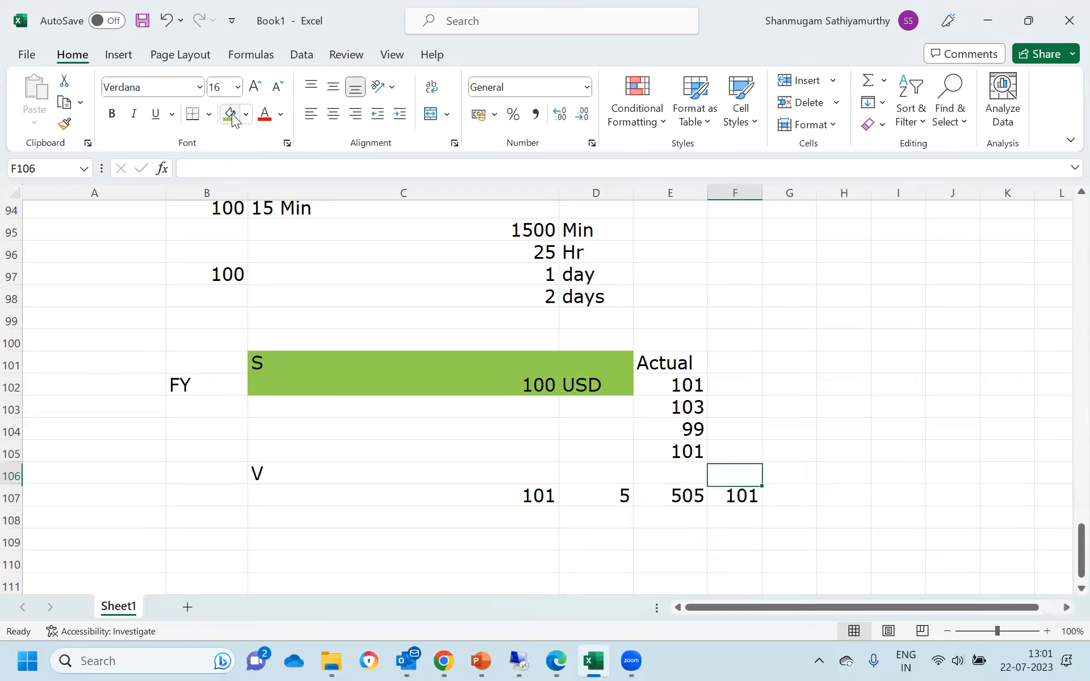
text(Pr/Unit)
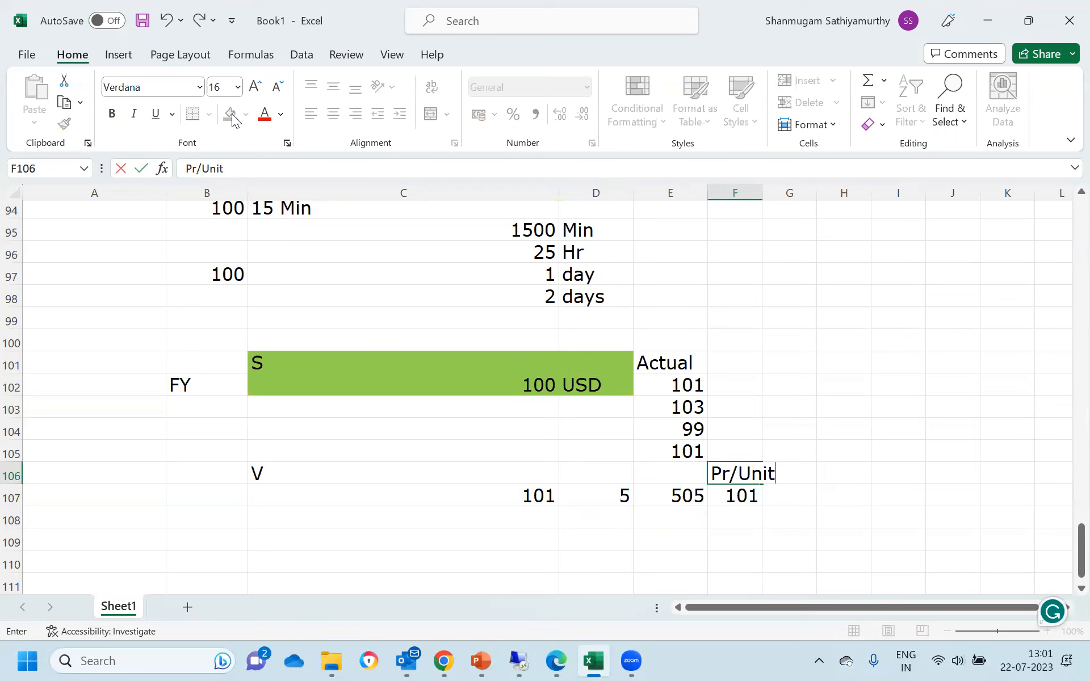
key(Return)
key(Up)
key(Left)
text(Value)
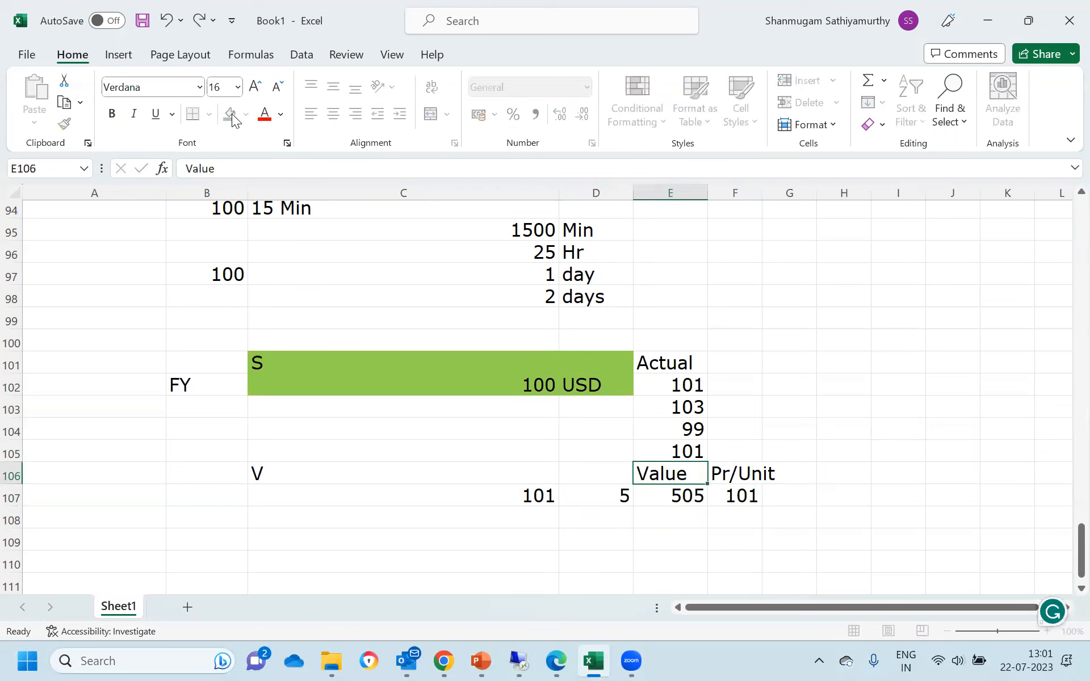
key(Left)
text(Qnty)
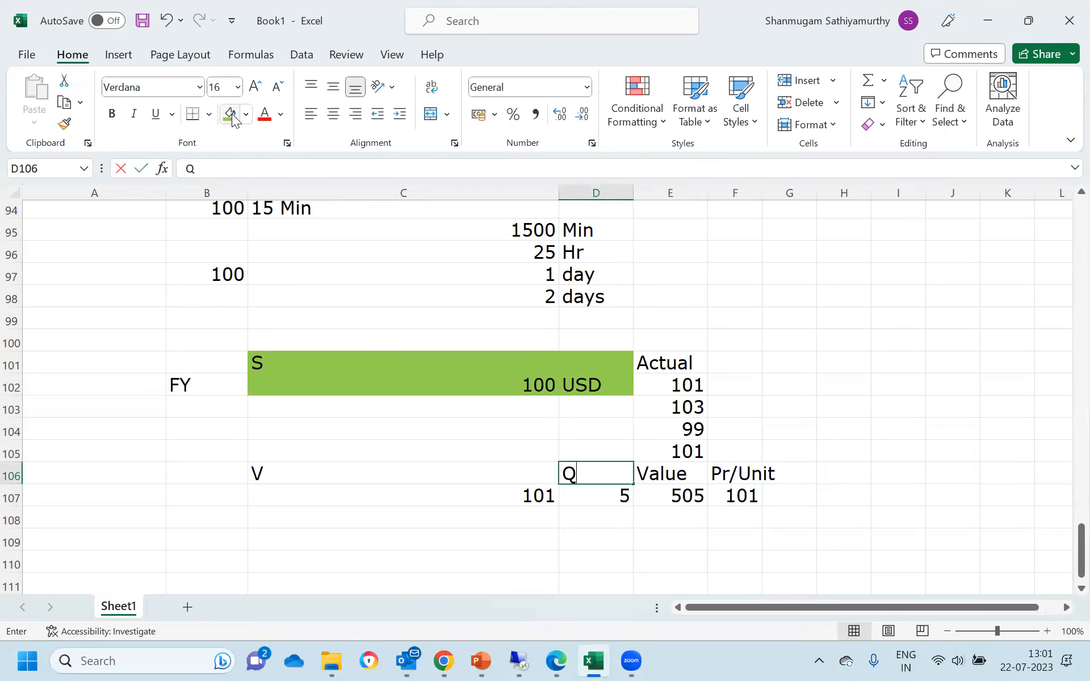
key(Return)
Replace the label in cell C106 with the heading Purchase cost.
key(Up)
key(Left)
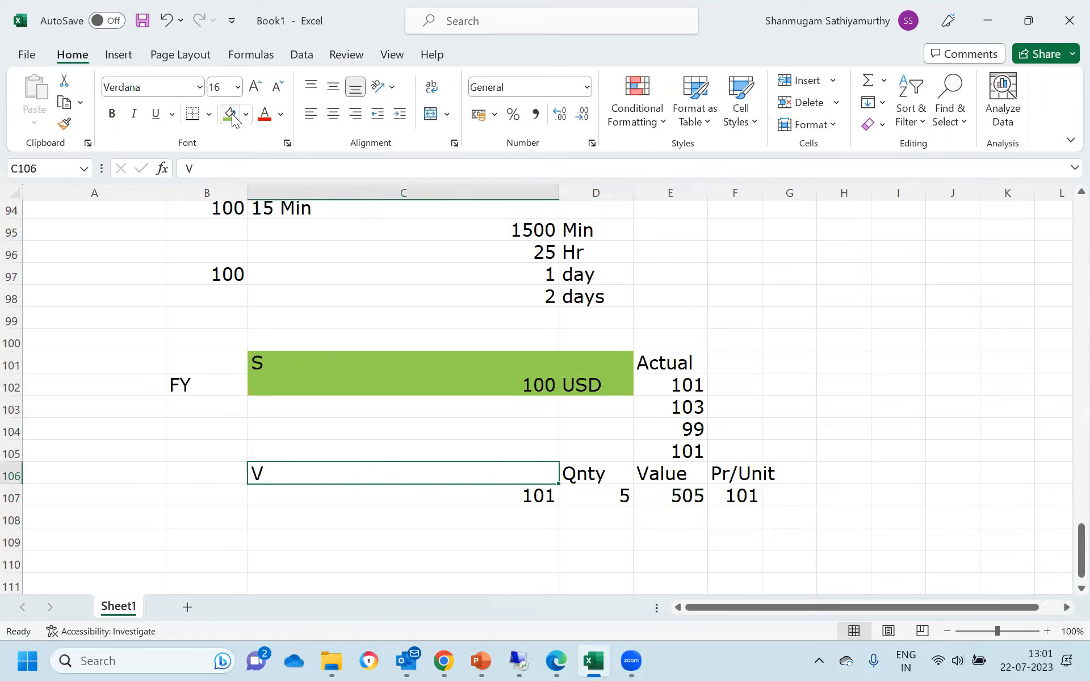
text(Purchase v)
key(BackSpace)
text(cost)
key(Return)
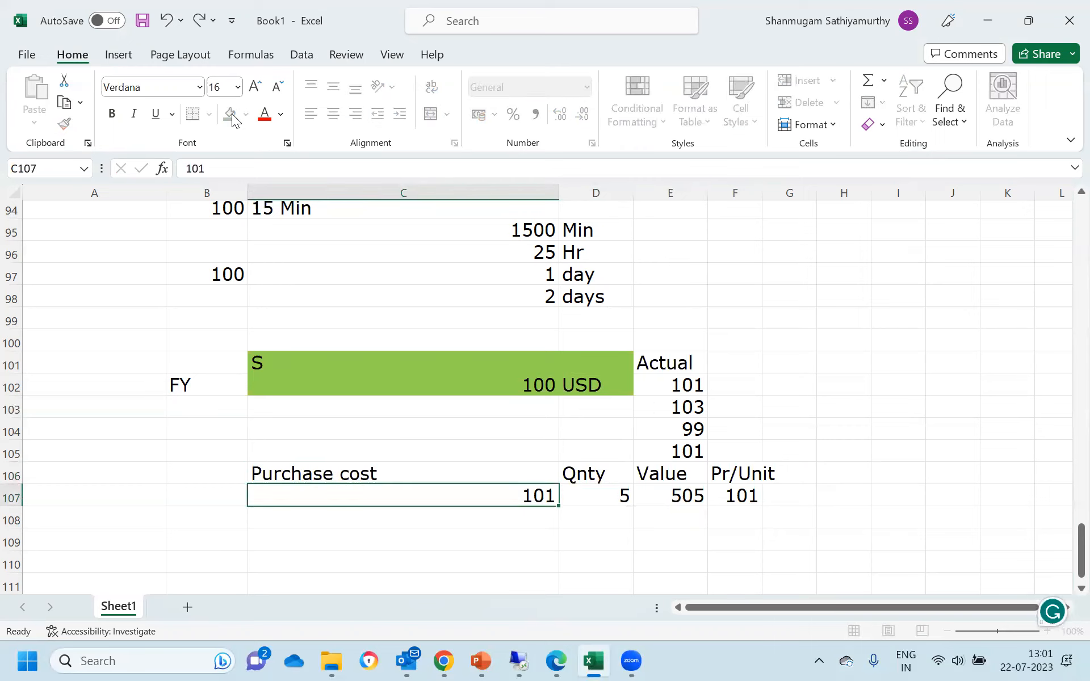
Enter the second purchase in row 108 with a purchase cost of 103 and a quantity of 10.
key(Down)
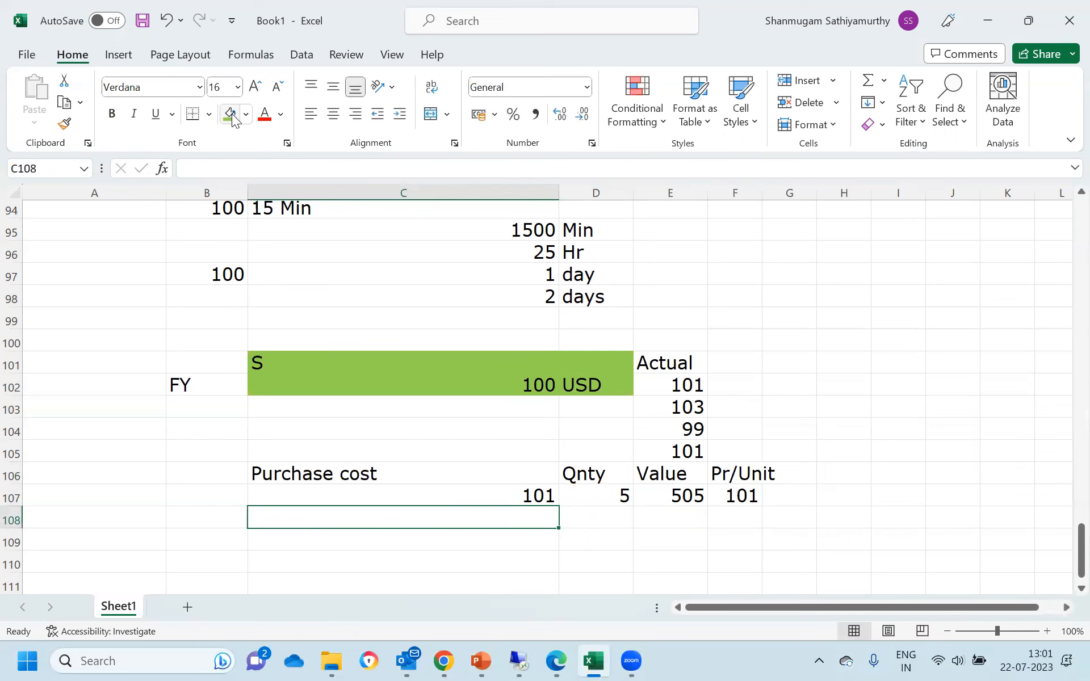
text(103)
key(Return)
key(Up)
key(Right)
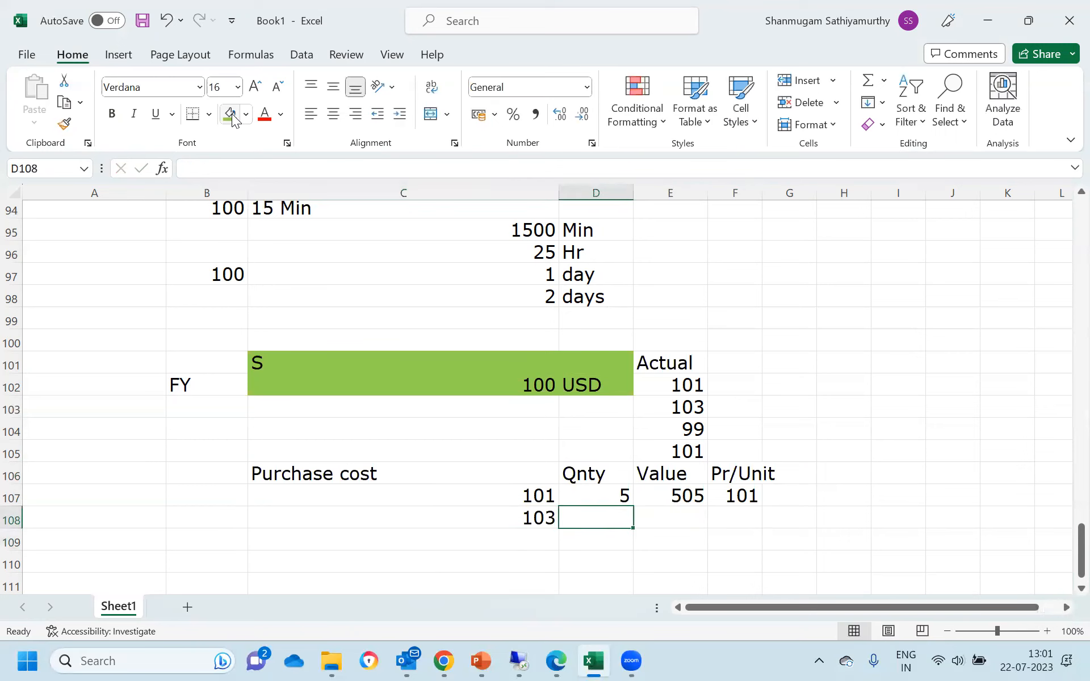
text(10)
key(Return)
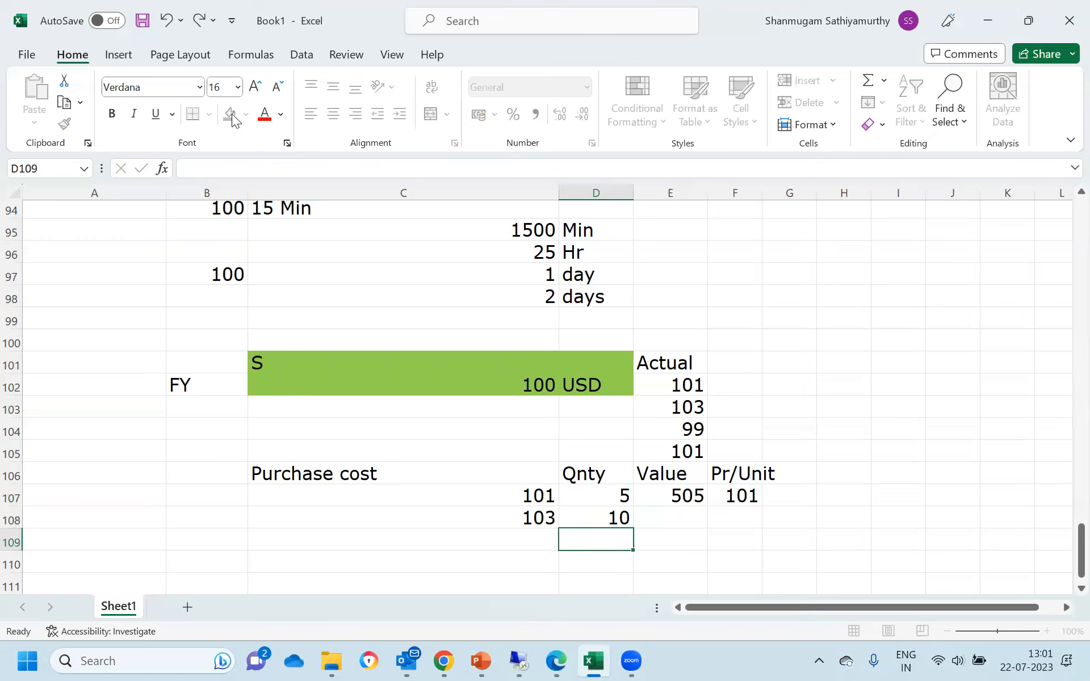
Calculate the second purchase's value in cell E108 with the formula =C108*D108.
key(Up)
key(Right)
text(=)
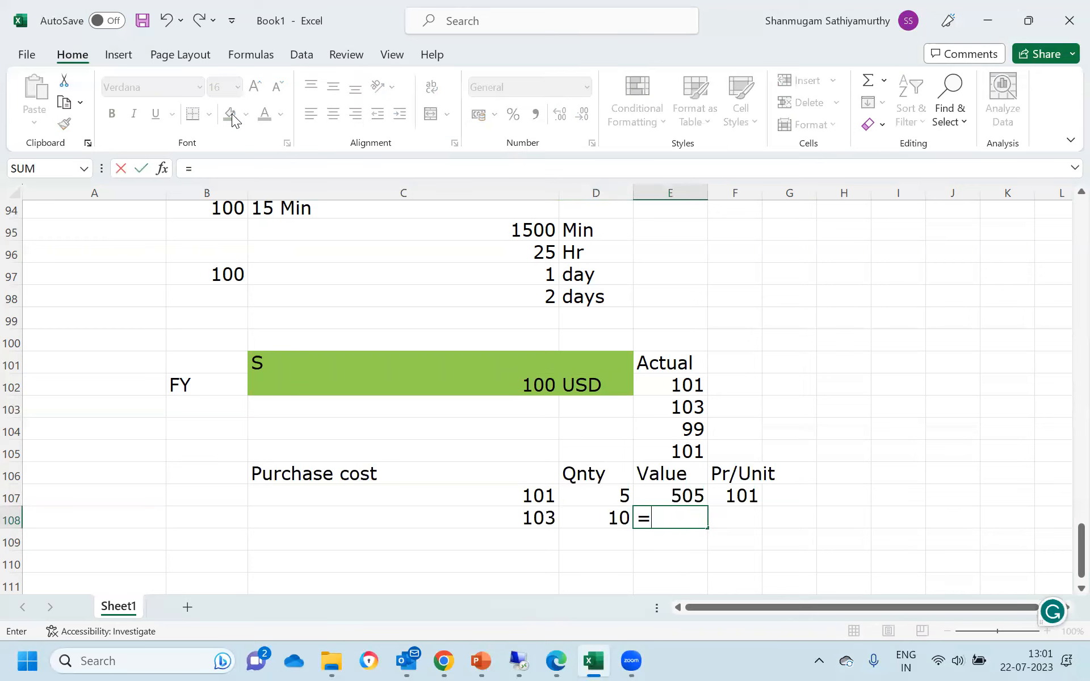
key(Escape)
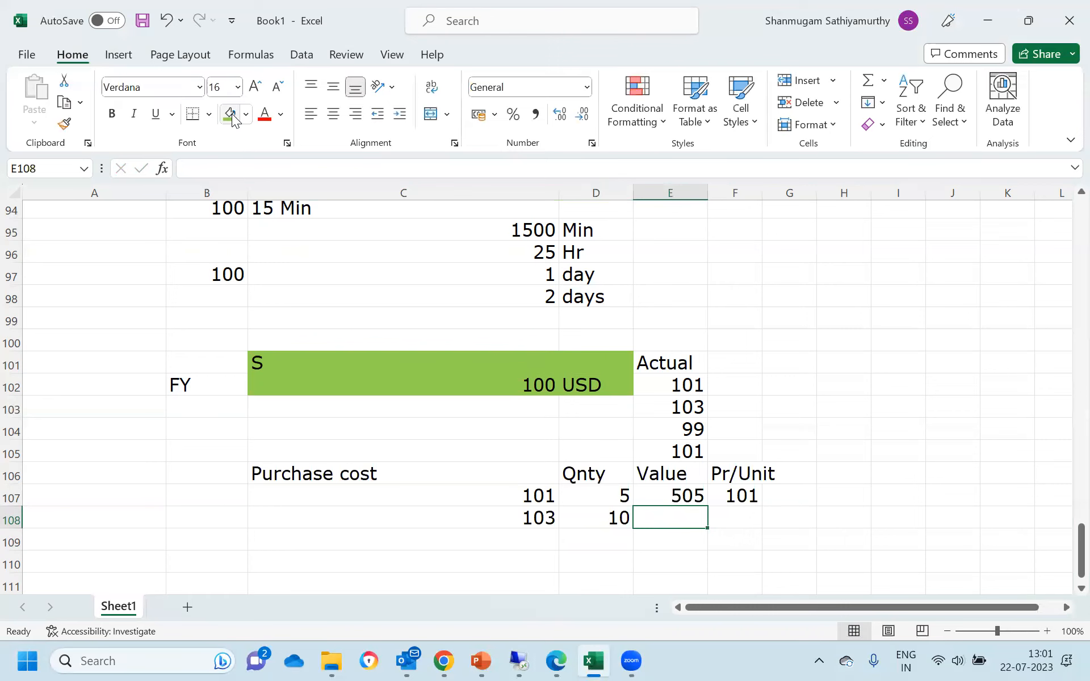
text(=)
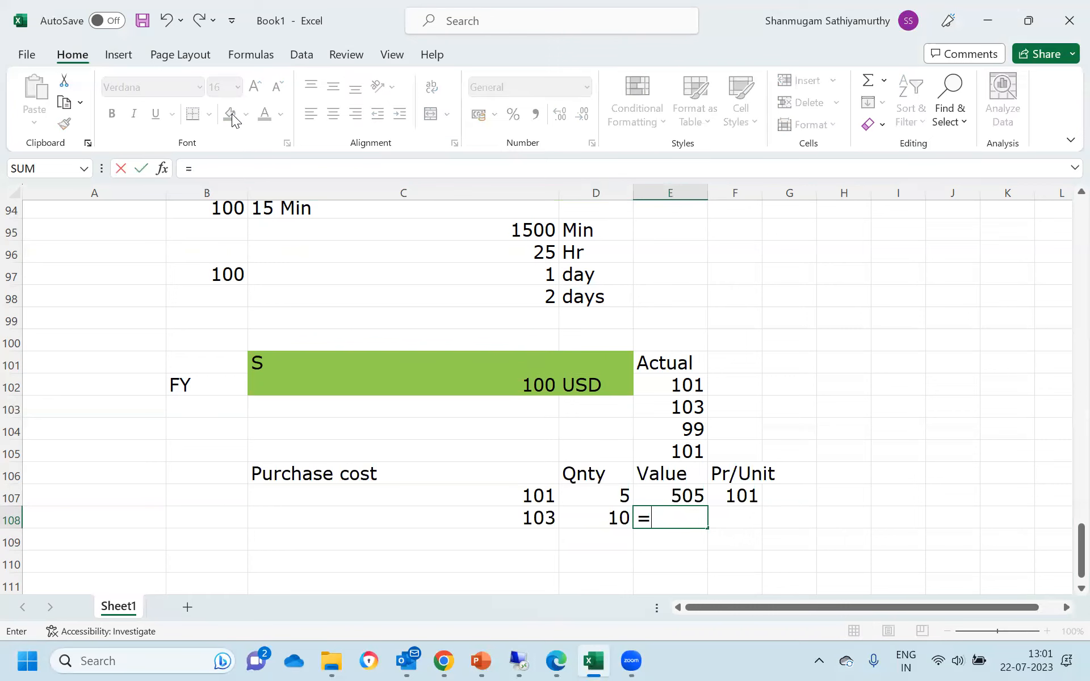
key(Left)
key(Left)
text(*)
key(Left)
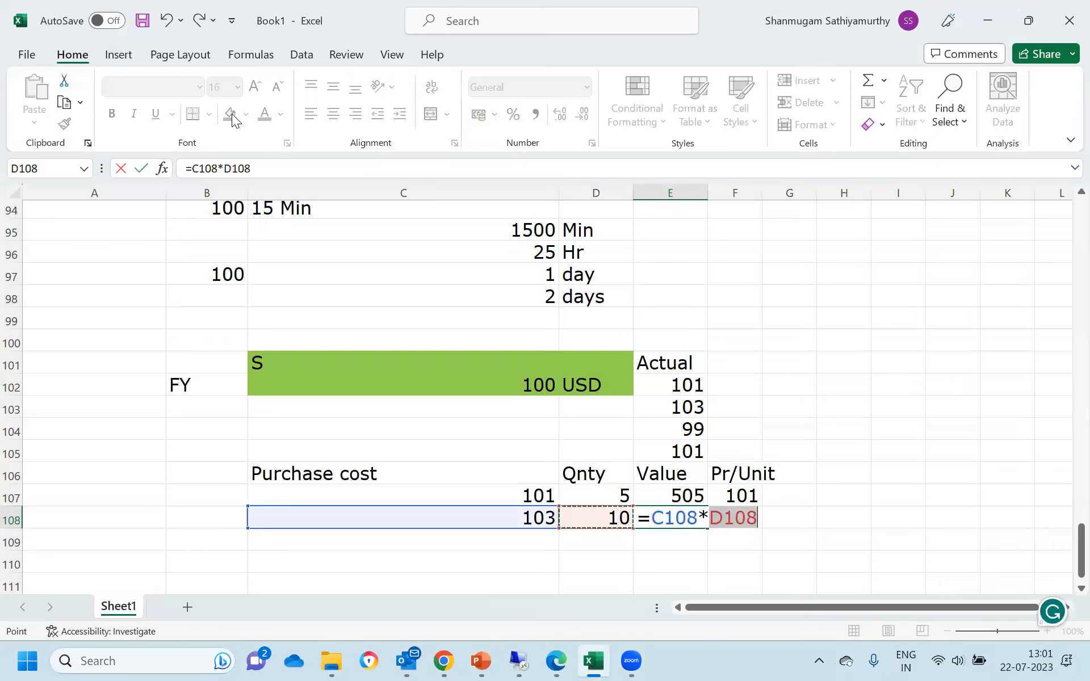
key(Return)
key(Up)
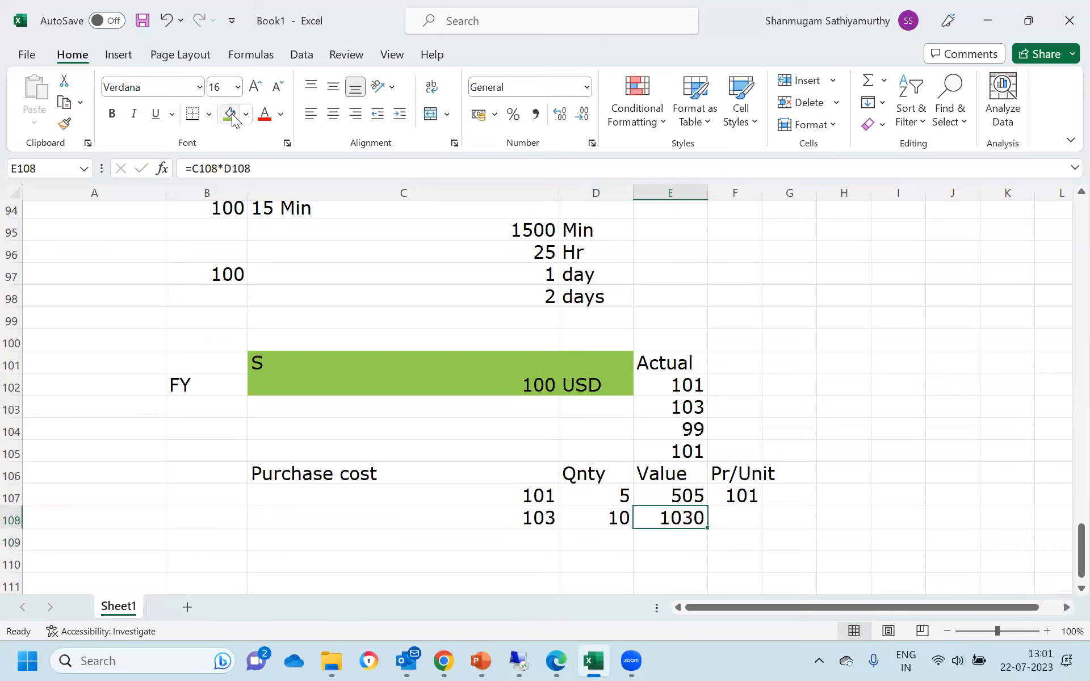
Total the quantities in D109 with =D107+D108 and copy the formula to E109 to total the values.
key(Down)
key(Left)
text(=)
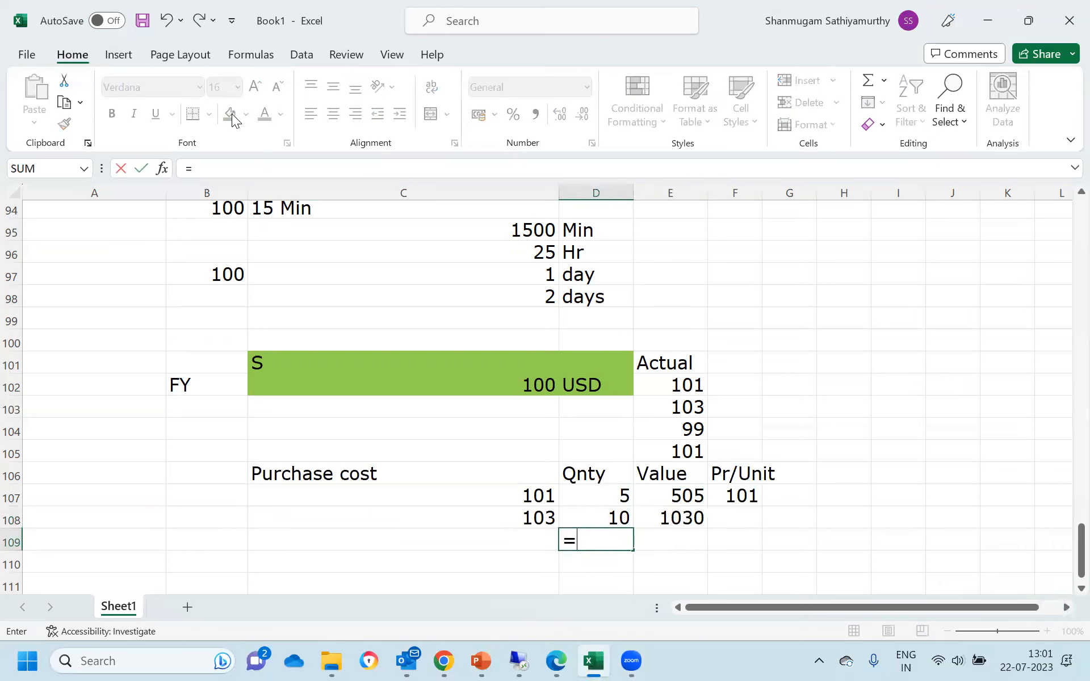
key(Up)
key(Up)
text(+)
key(Up)
key(Return)
key(Up)
key(ctrl+c)
key(Right)
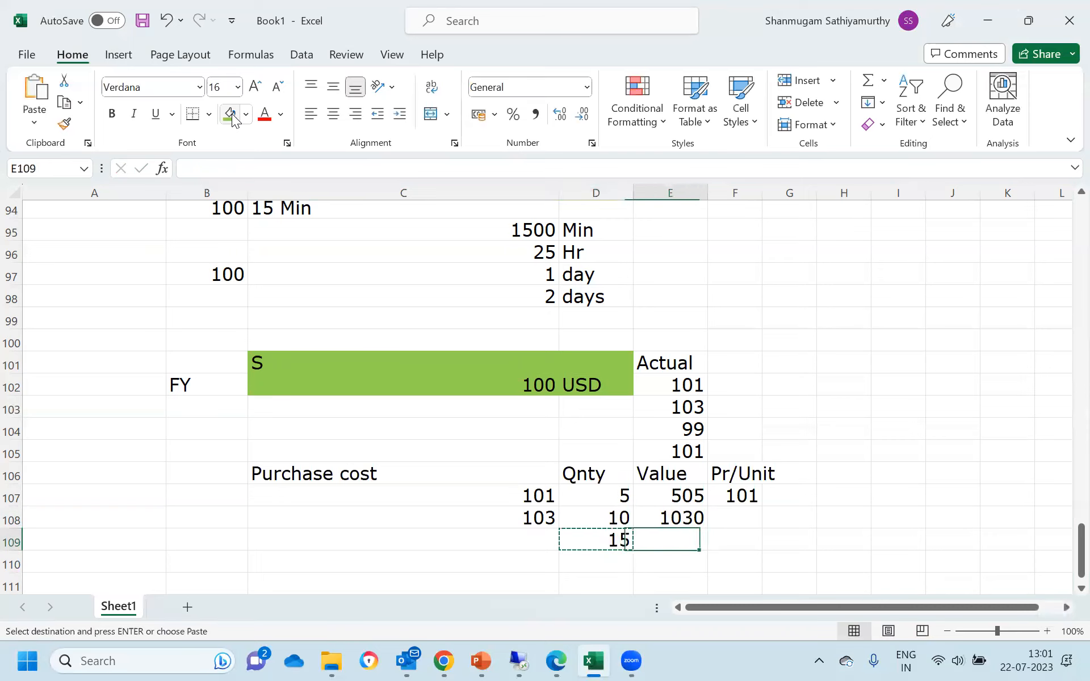
key(ctrl+v)
Calculate the average price per unit in cell F109 with the formula =E109/D109.
key(Right)
text(=)
key(Left)
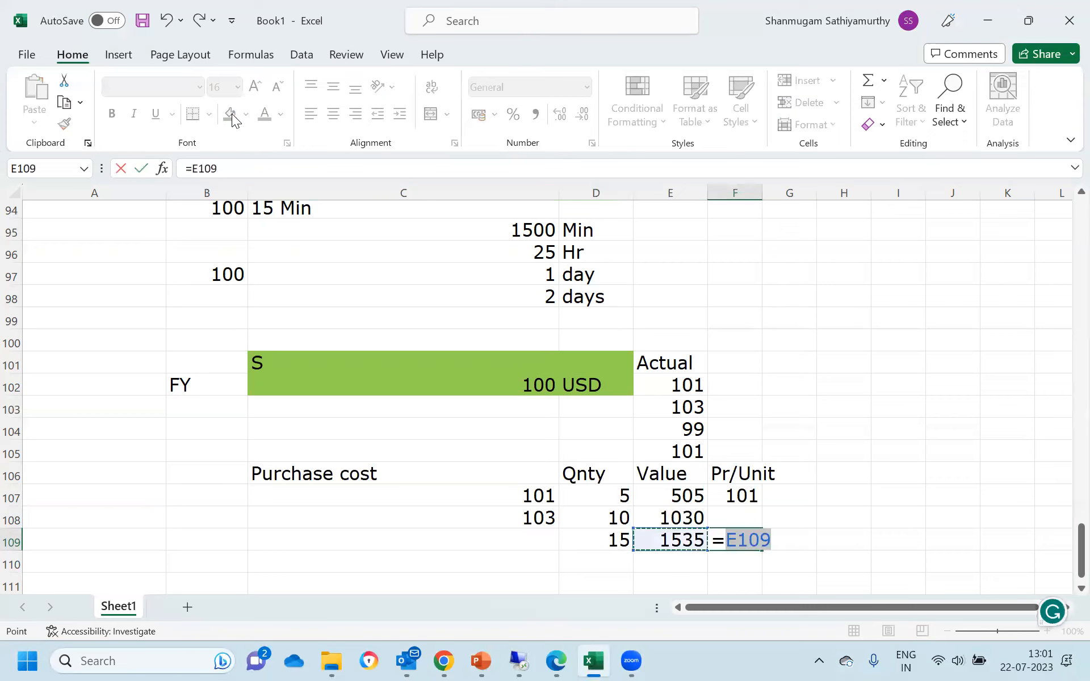
text(/)
key(Left)
key(Left)
key(Return)
key(Up)
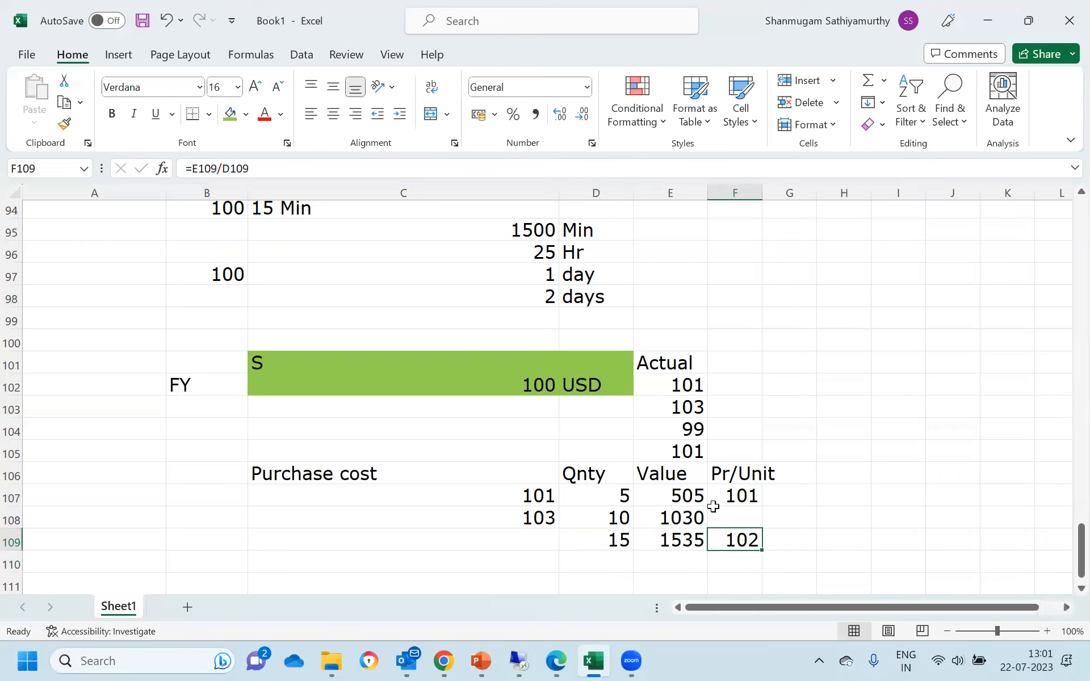
Format the unit prices in F107:F109 to show six decimal places.
drag(739, 496, 741, 544)
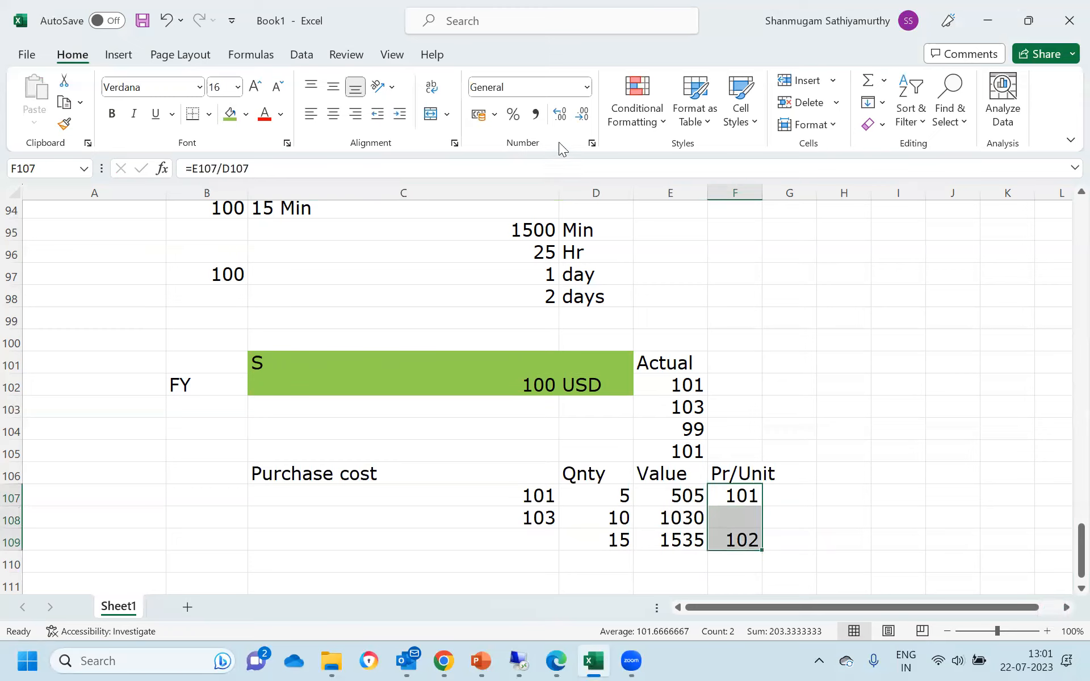
click(564, 116)
click(564, 117)
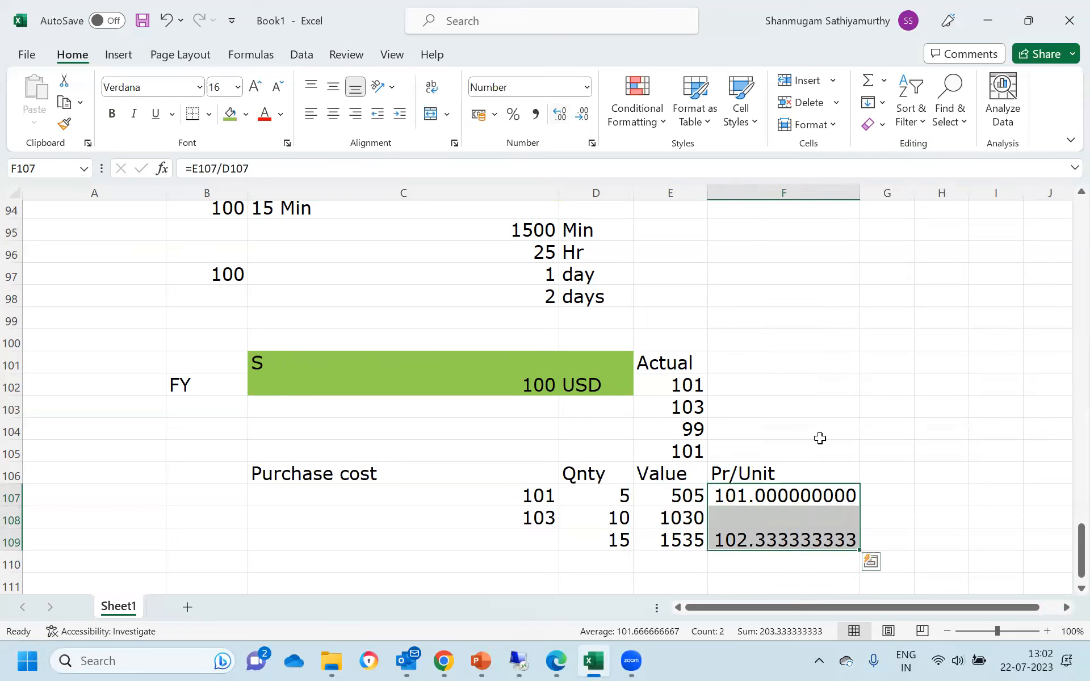
click(585, 117)
click(585, 117)
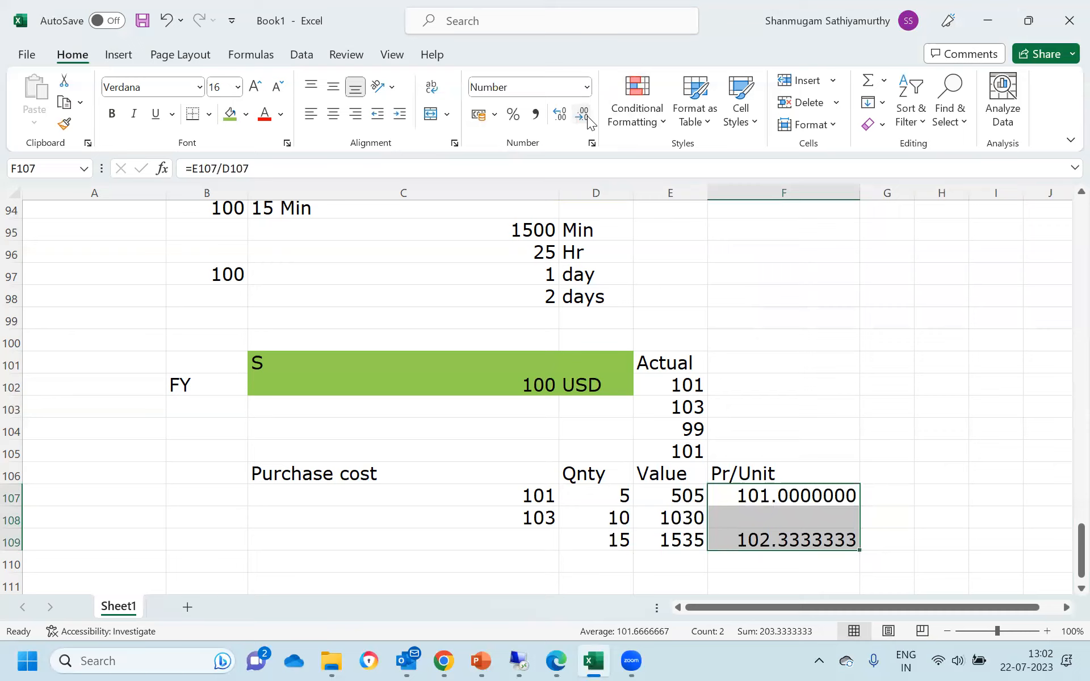
click(585, 117)
click(777, 496)
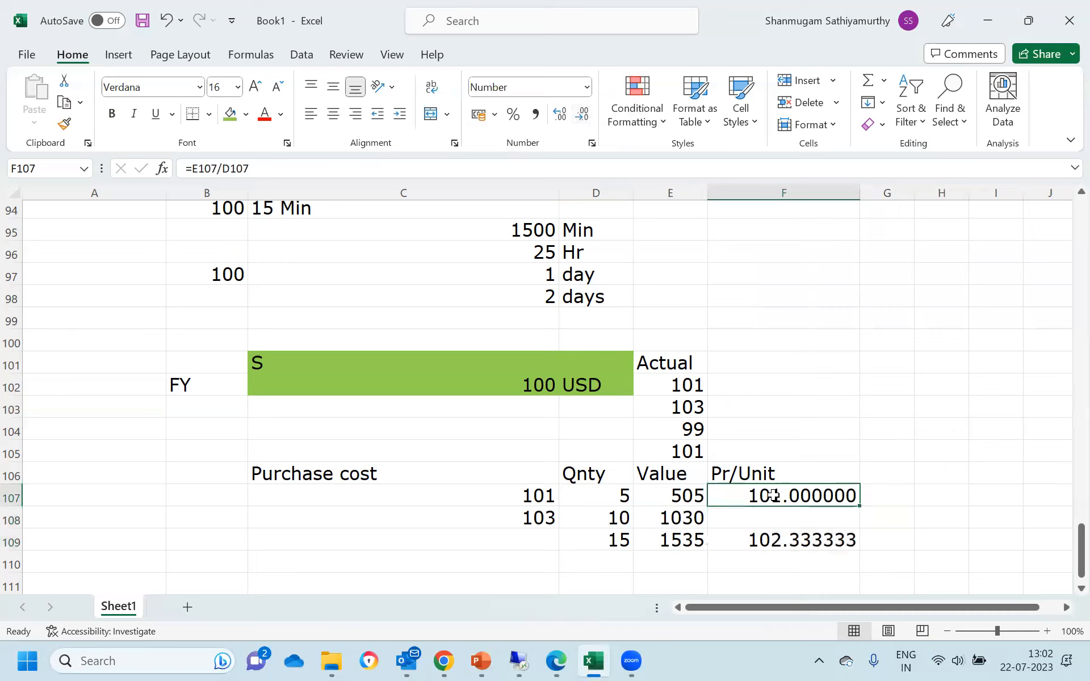
click(522, 495)
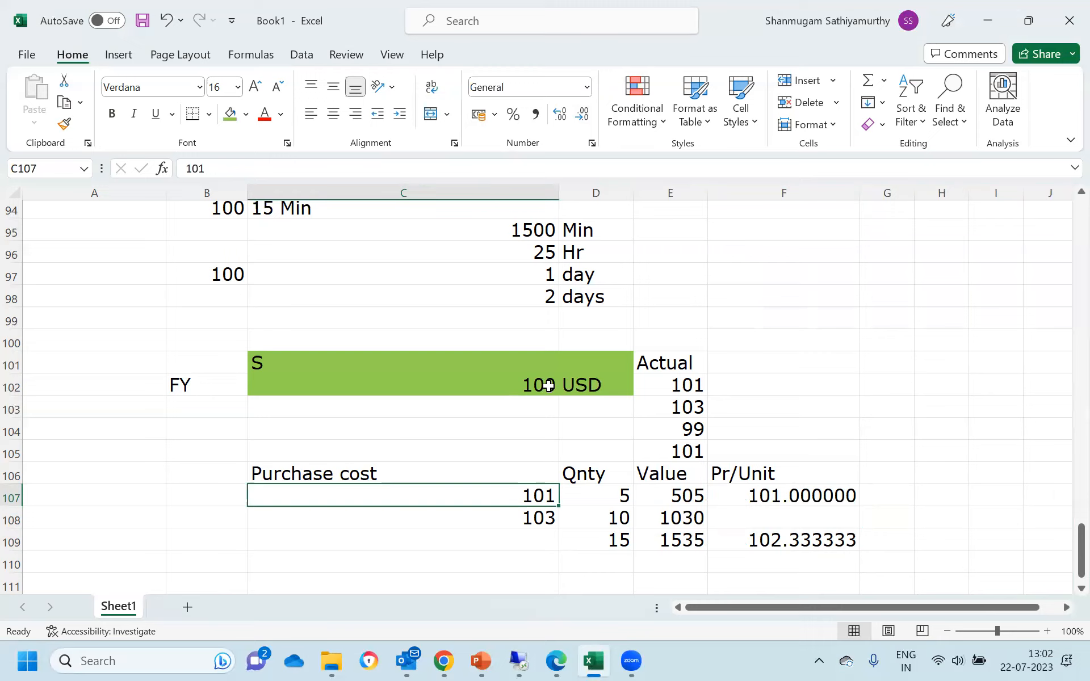
drag(684, 386, 686, 431)
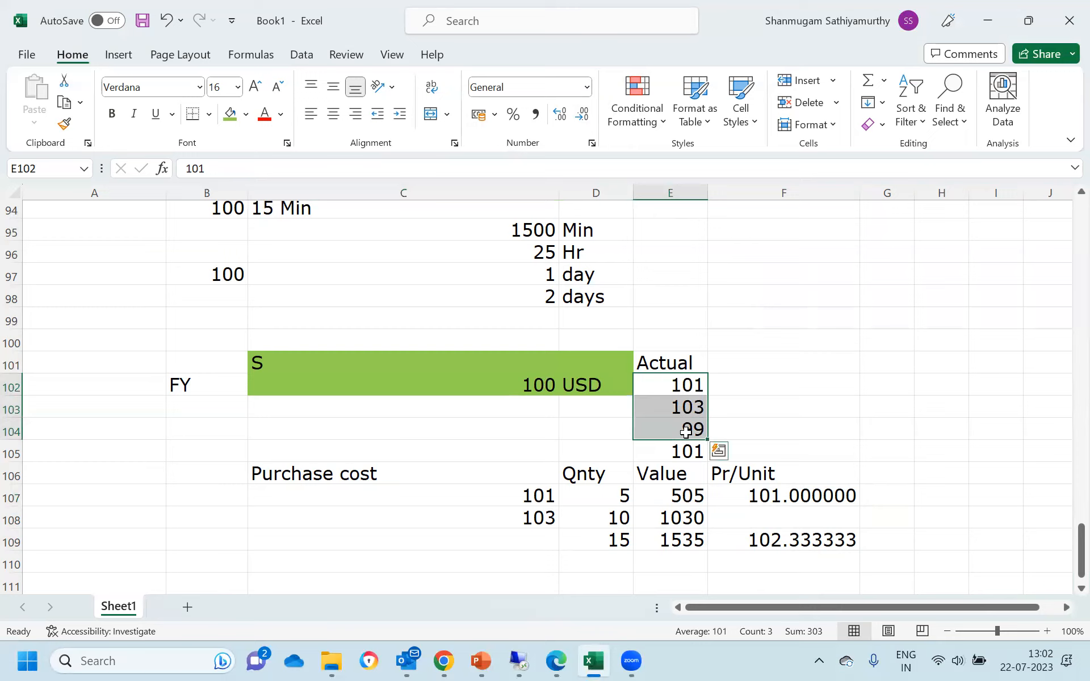
click(786, 398)
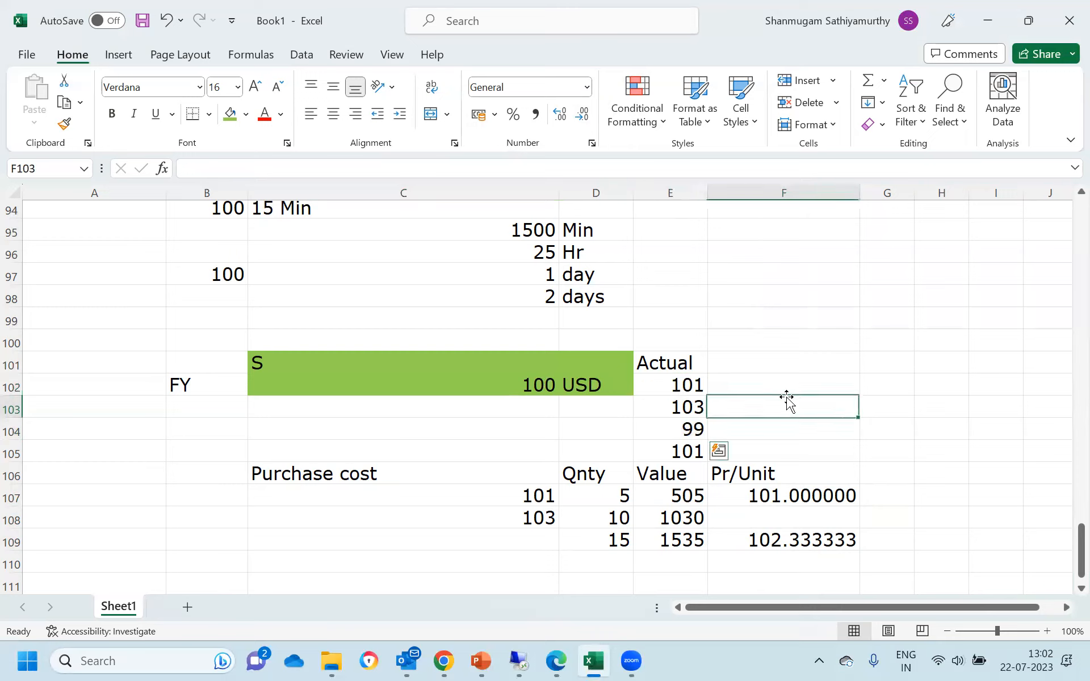
Label the moving average price example with V in cell C105, above the Purchase cost heading.
click(473, 477)
key(Left)
key(Right)
key(Up)
text(V)
key(Return)
Fill the moving average price table, cells C106:G110, with the standard yellow color.
key(shift+Right)
key(shift+Right)
key(shift+Right)
key(shift+Right)
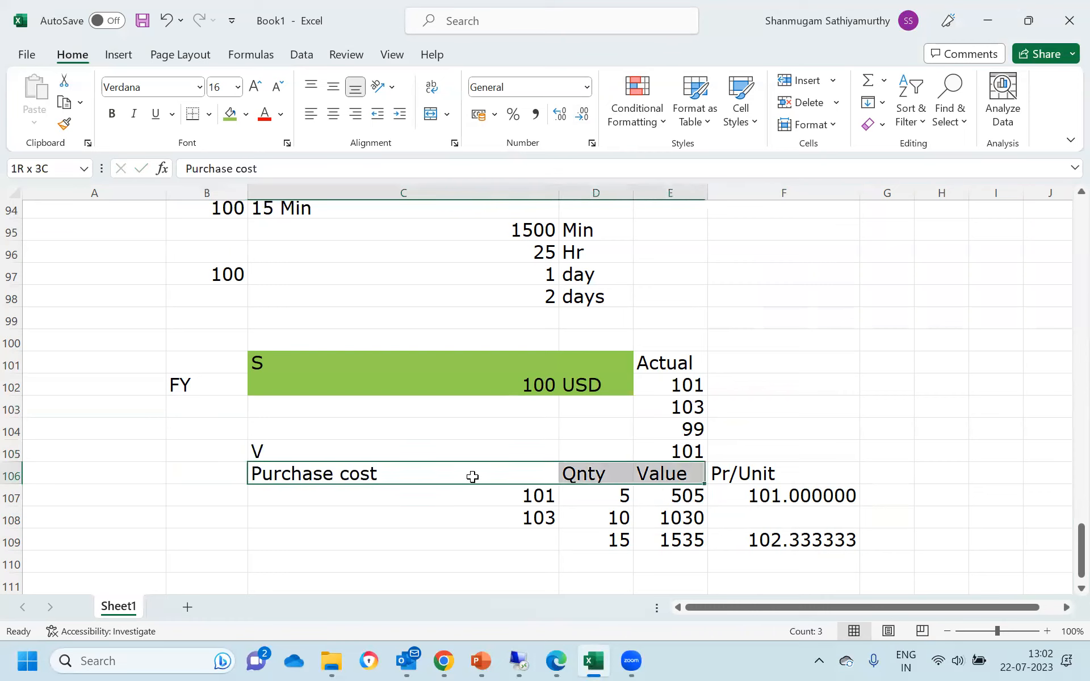
key(shift+Down)
key(shift+Down)
key(shift+Down)
key(shift+Down)
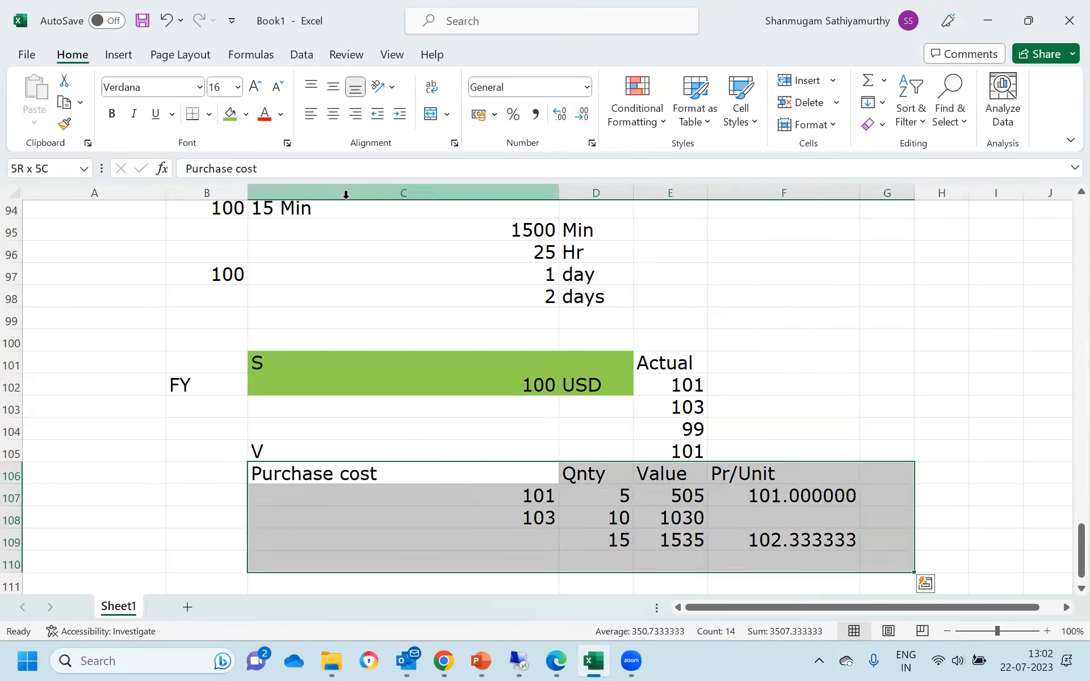
click(248, 115)
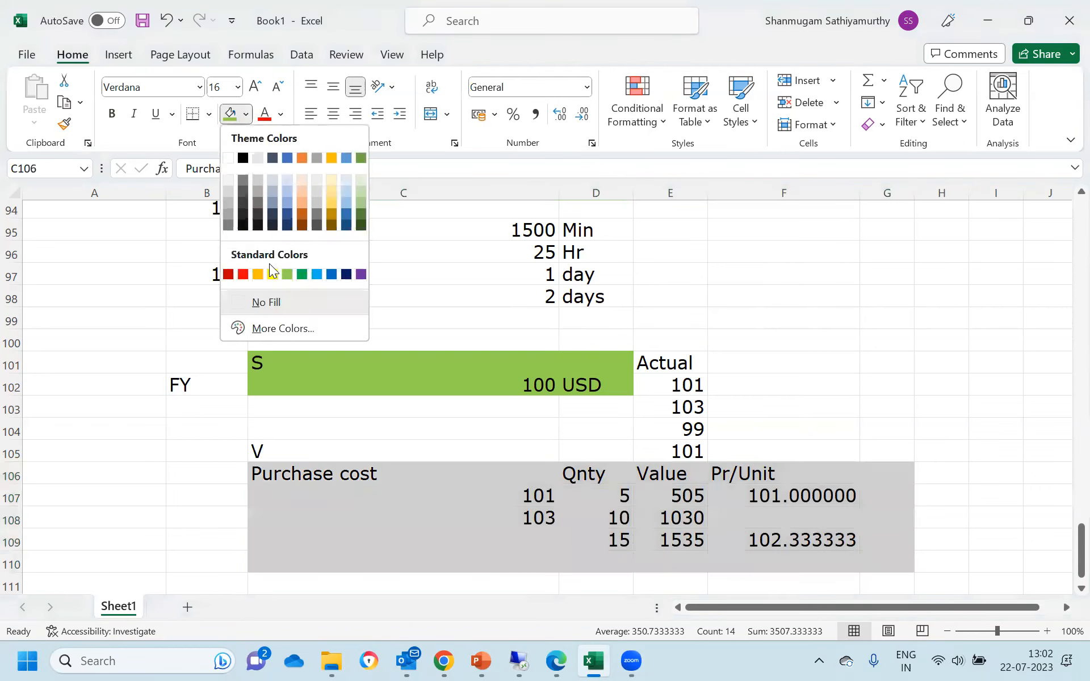
click(273, 275)
Review the purchase cost, quantity, value and price per unit across rows 107 to 109 of the moving average table.
key(Down)
key(Down)
key(Down)
key(Down)
key(Up)
key(Up)
key(Right)
key(Up)
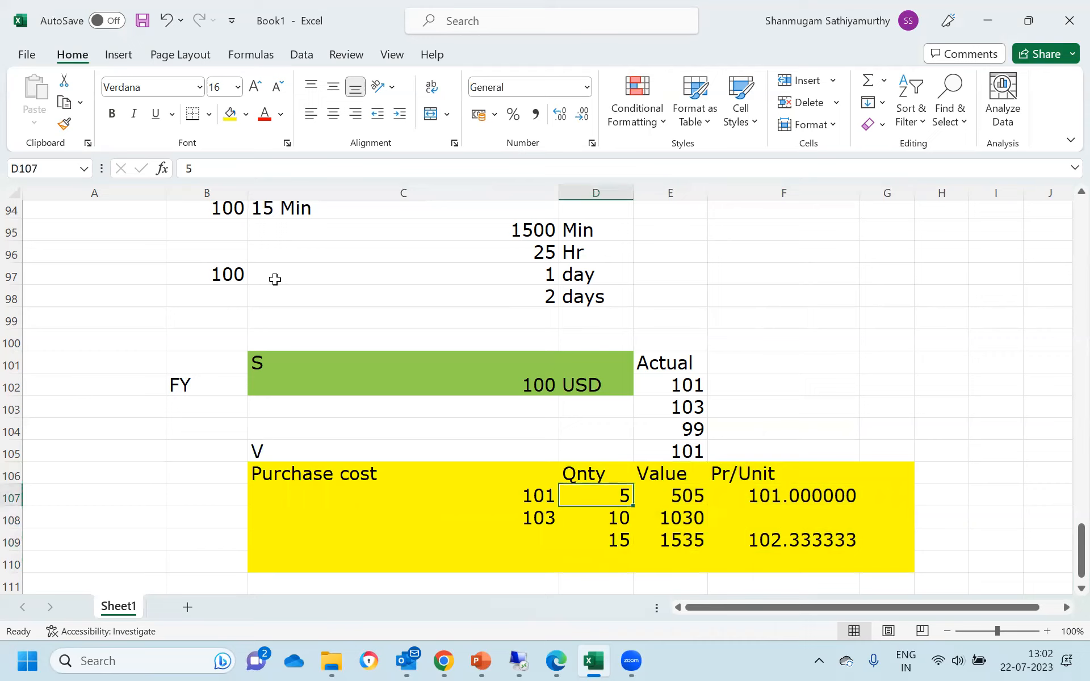
key(Left)
key(Right)
key(Left)
key(Right)
key(Right)
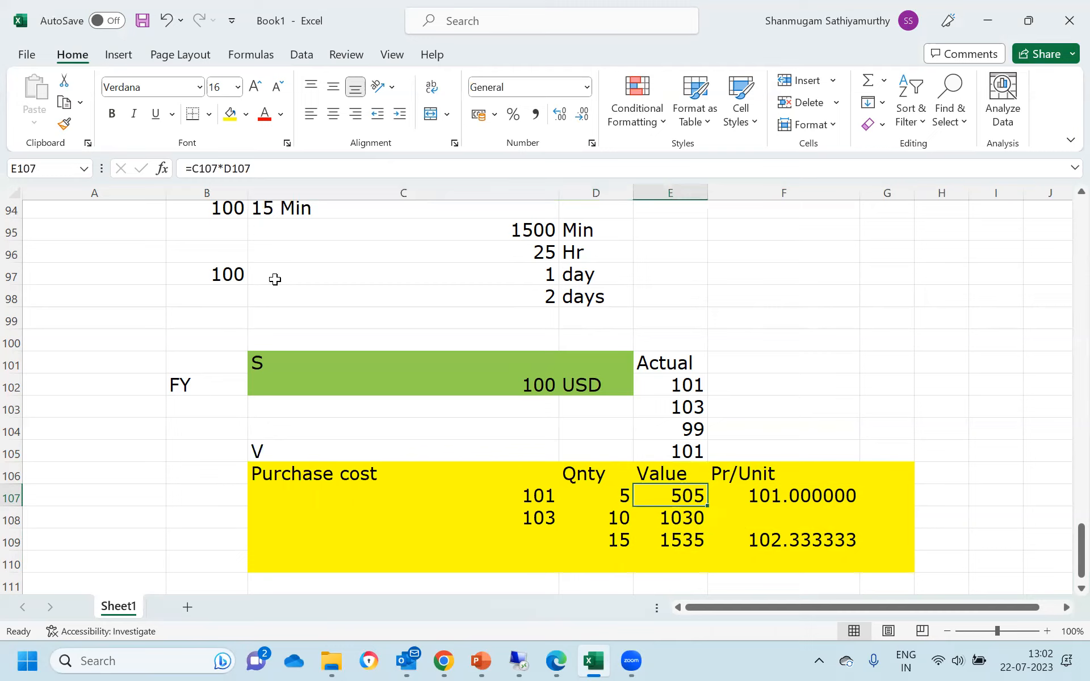
key(Right)
key(Left)
key(Left)
key(Down)
key(Left)
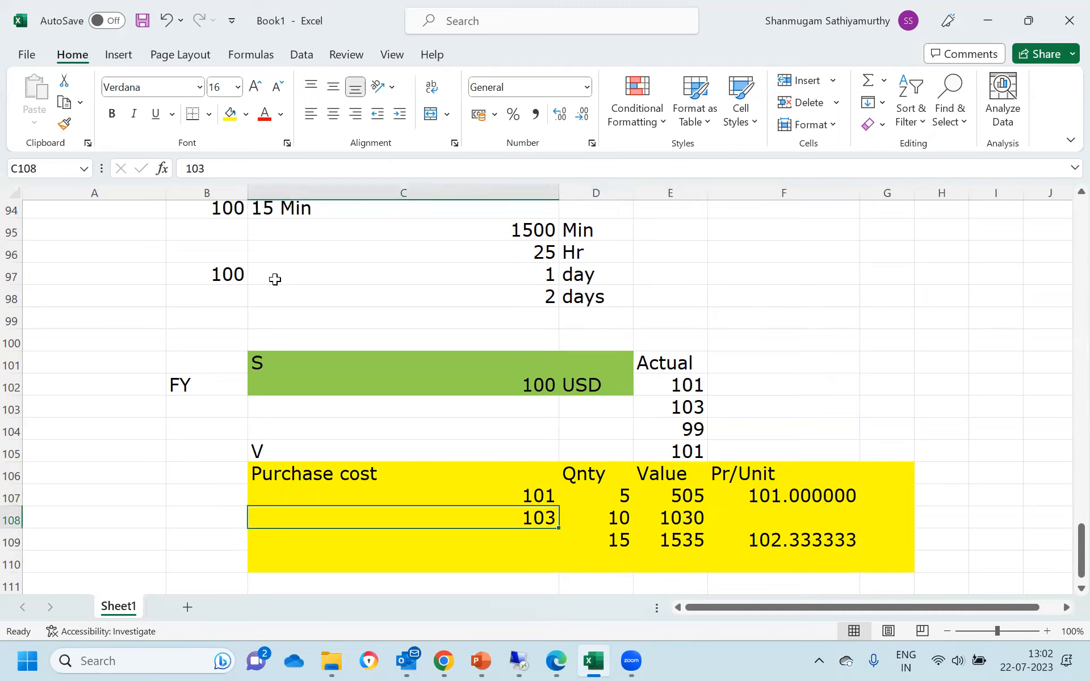
key(Right)
key(Right)
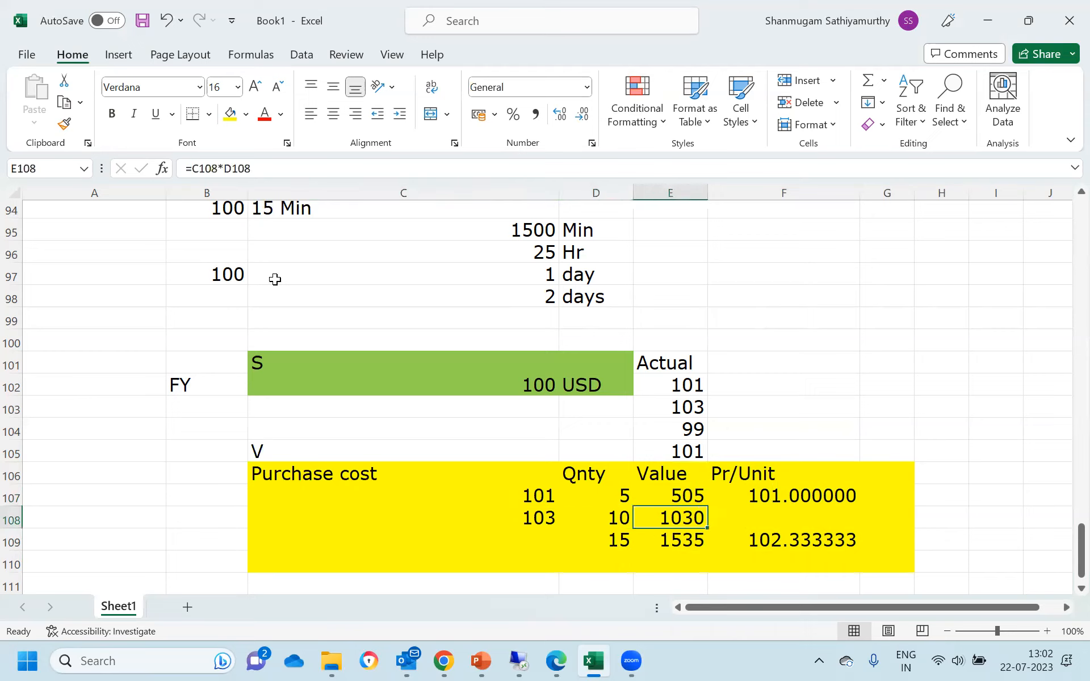
key(Left)
key(Right)
key(Down)
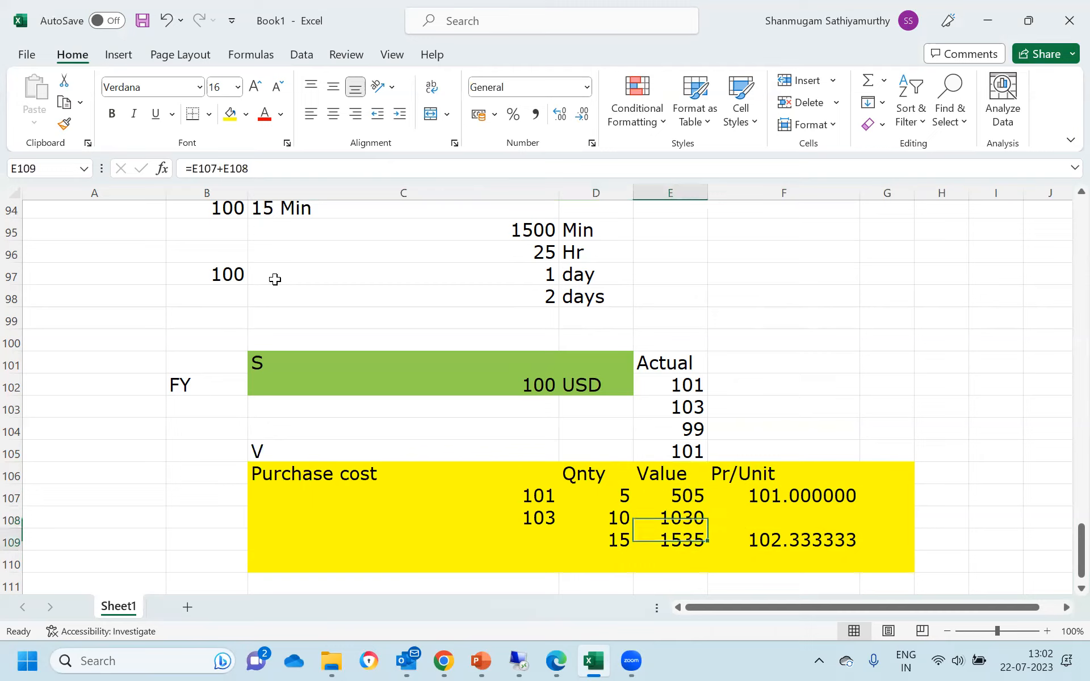
key(Left)
key(Up)
key(Up)
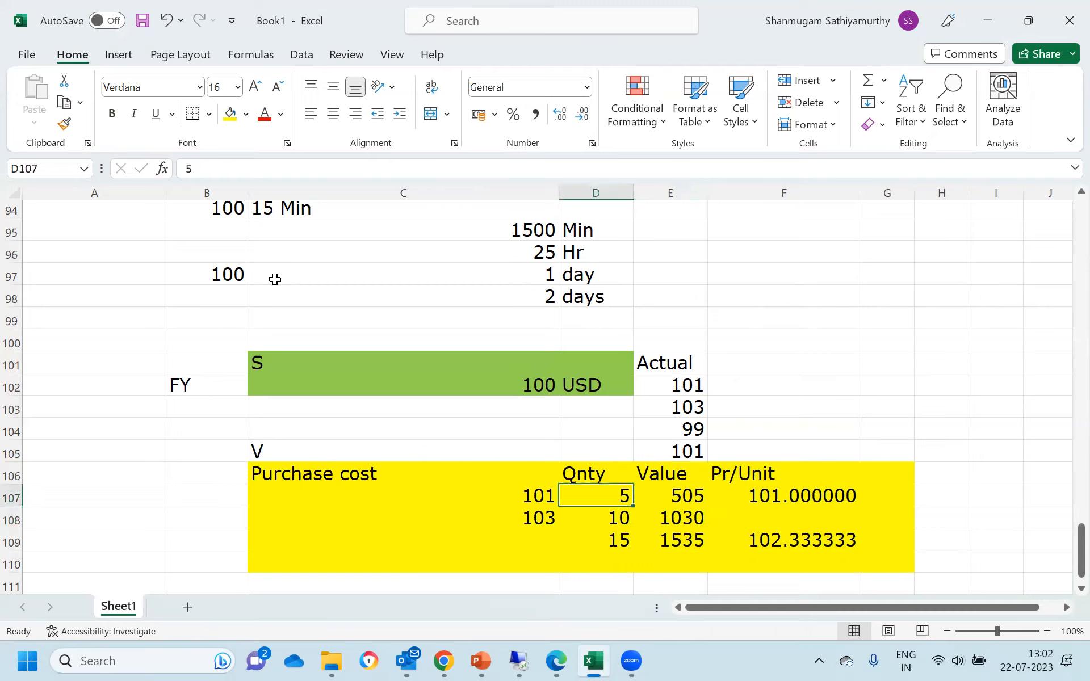
key(Right)
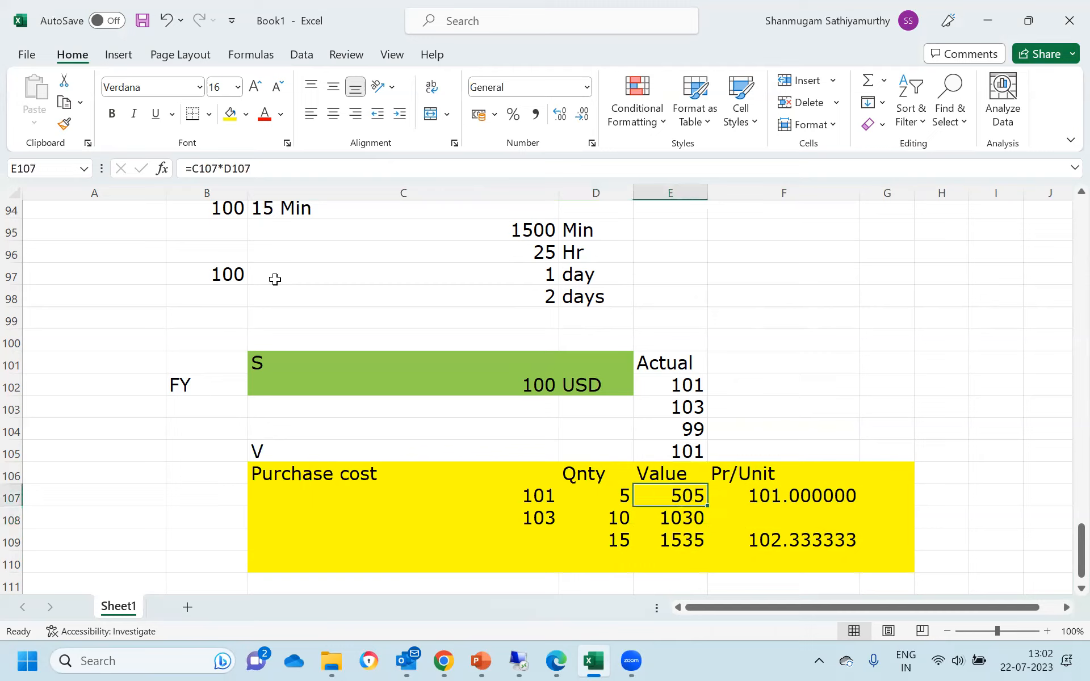
key(Left)
key(Down)
key(Right)
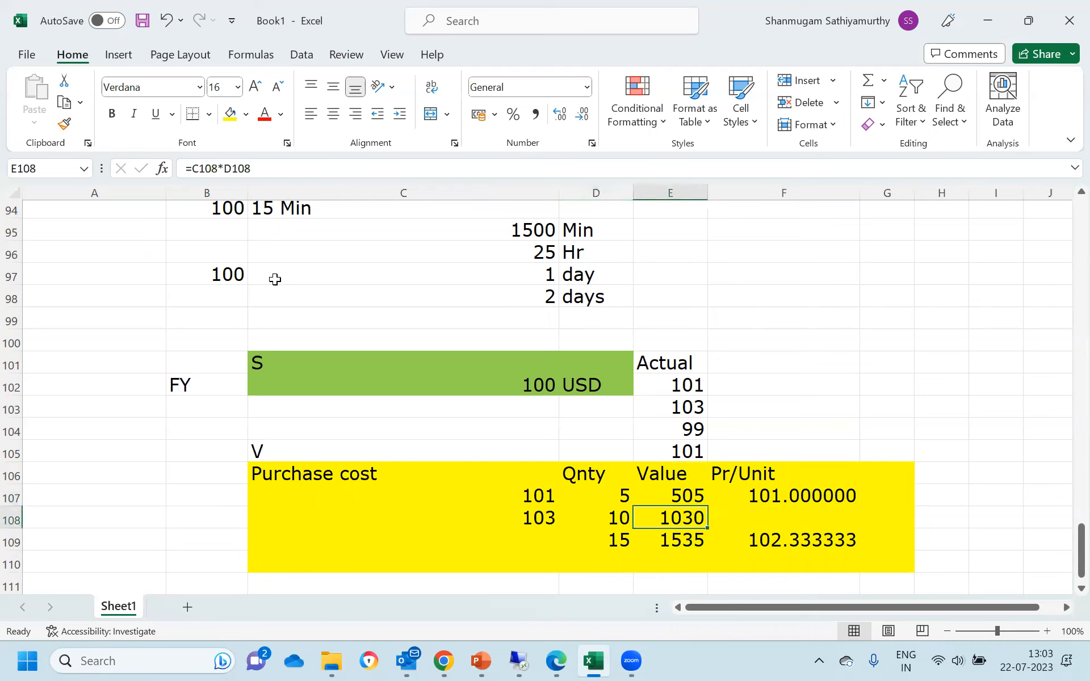
key(Down)
key(Left)
key(Right)
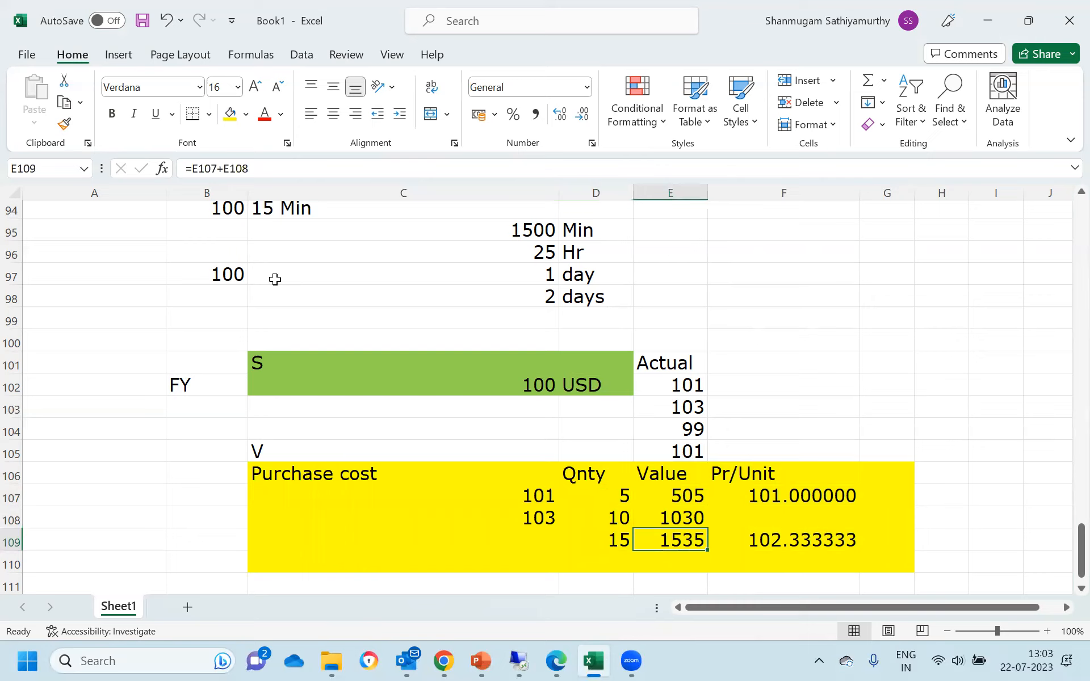
key(Right)
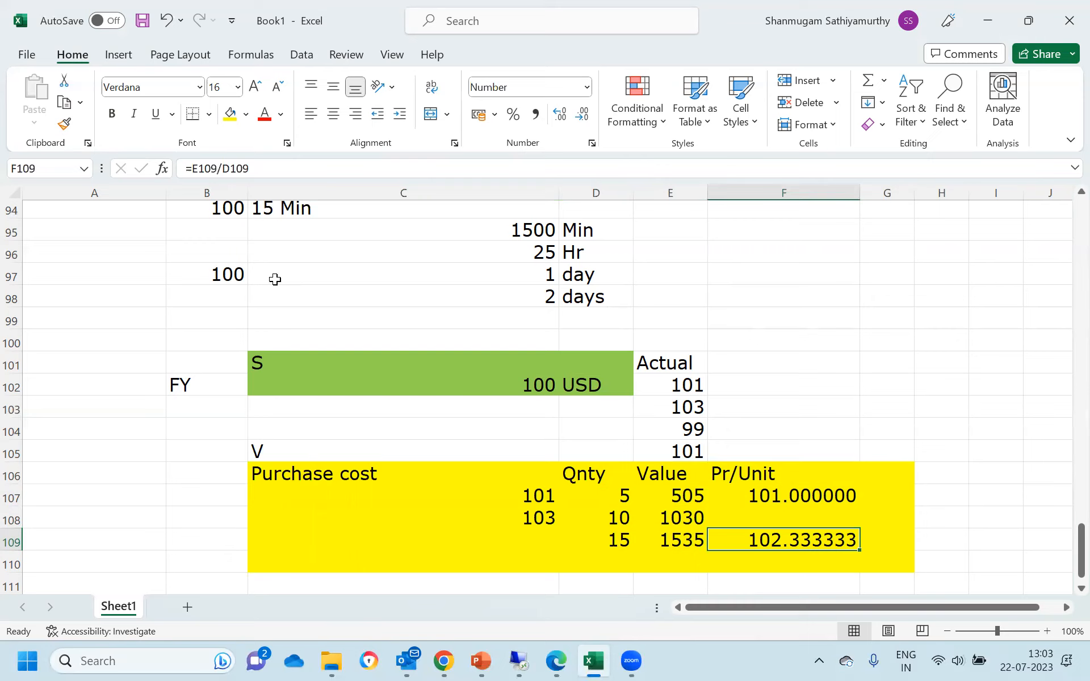
Add an Issue row by labelling C110 Issue and entering a quantity of -5 in D110.
key(Left)
key(Left)
key(Down)
key(Left)
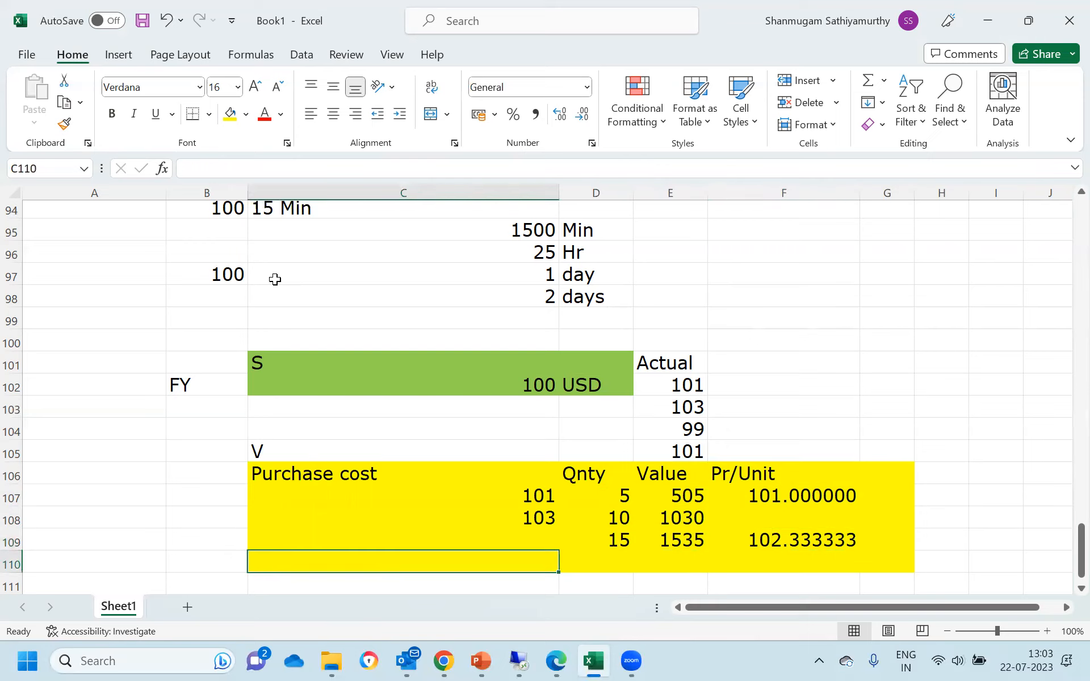
text(Issue)
key(Return)
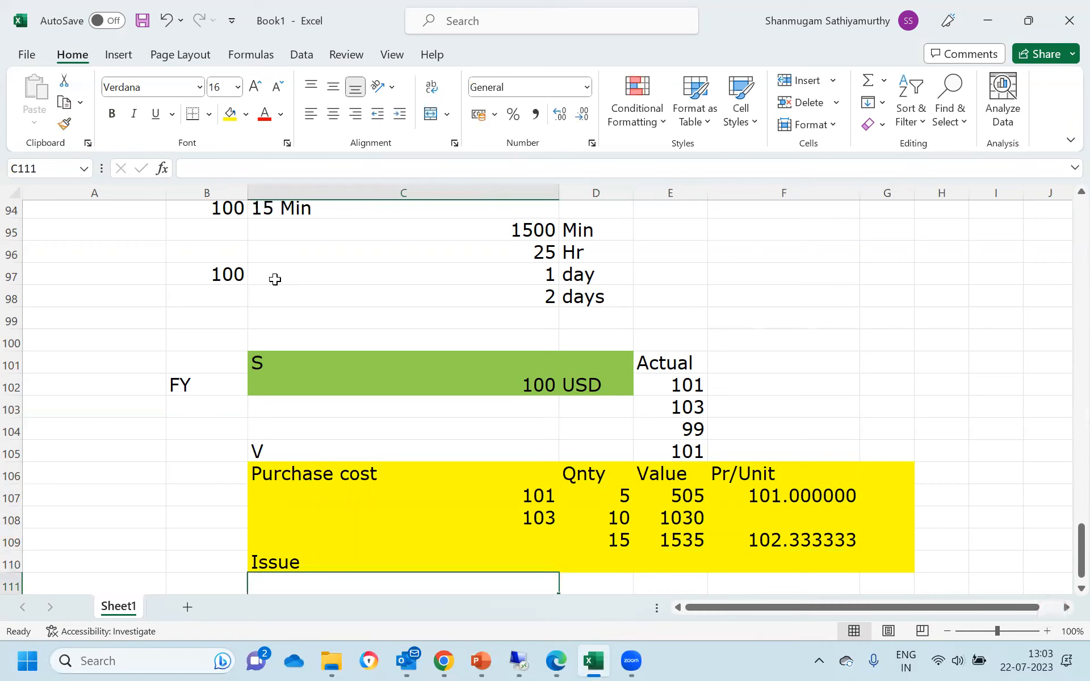
key(Up)
key(Right)
text(-5)
key(Return)
key(Up)
key(Right)
key(Left)
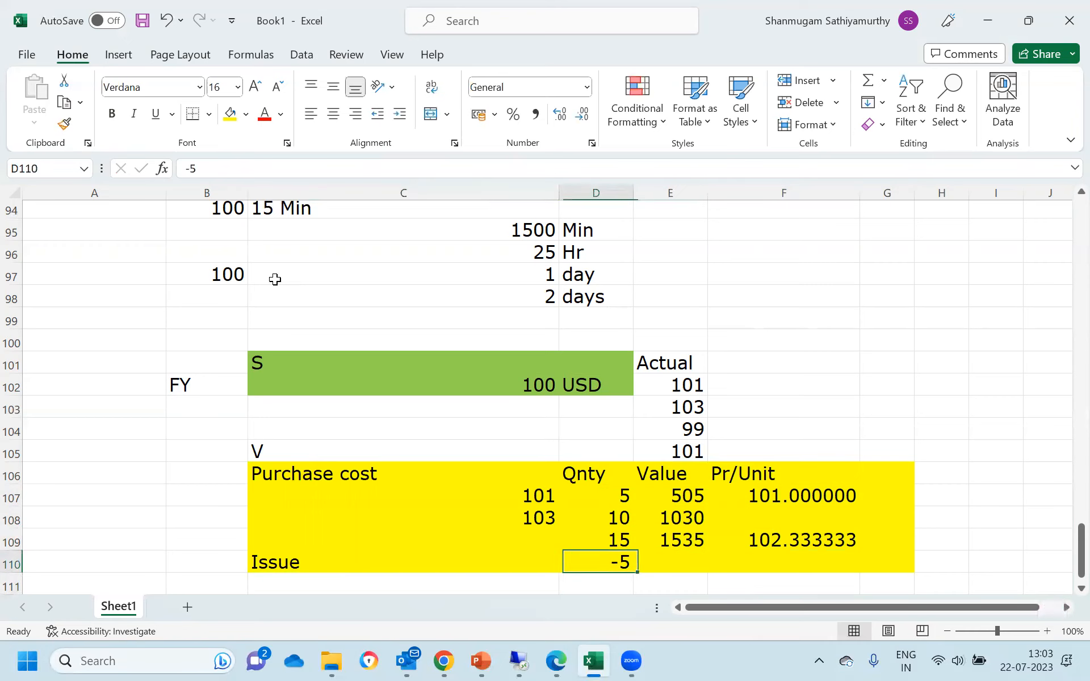